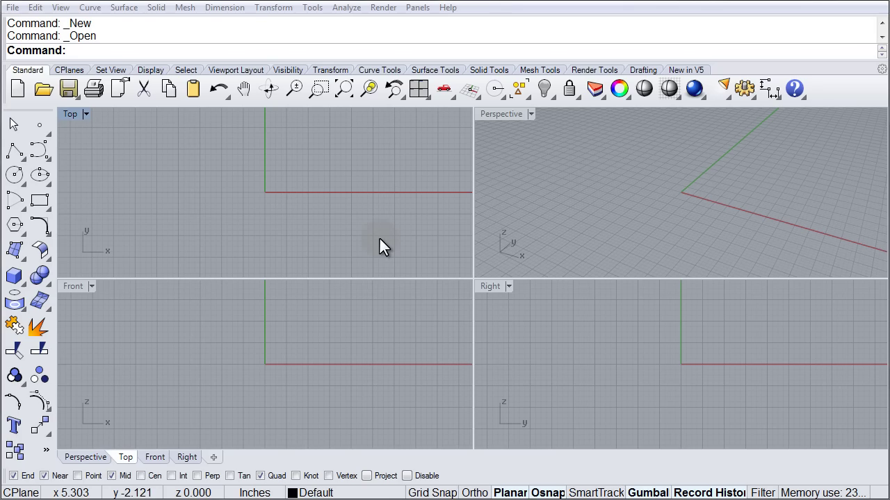
Tear off the Surface flyout as a palette, close it, and show the Surface Tools tab.
{"action": "left_click", "coordinate": [40, 249]}
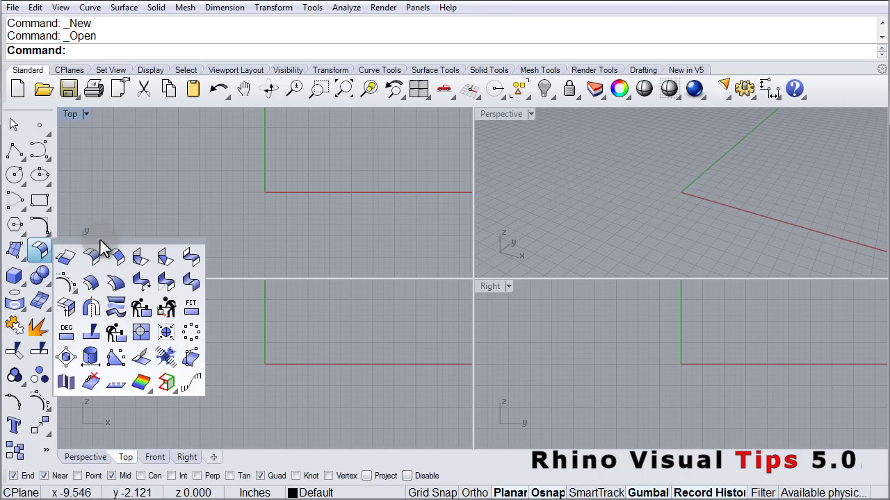
{"action": "left_click_drag", "start_coordinate": [103, 244], "coordinate": [199, 200]}
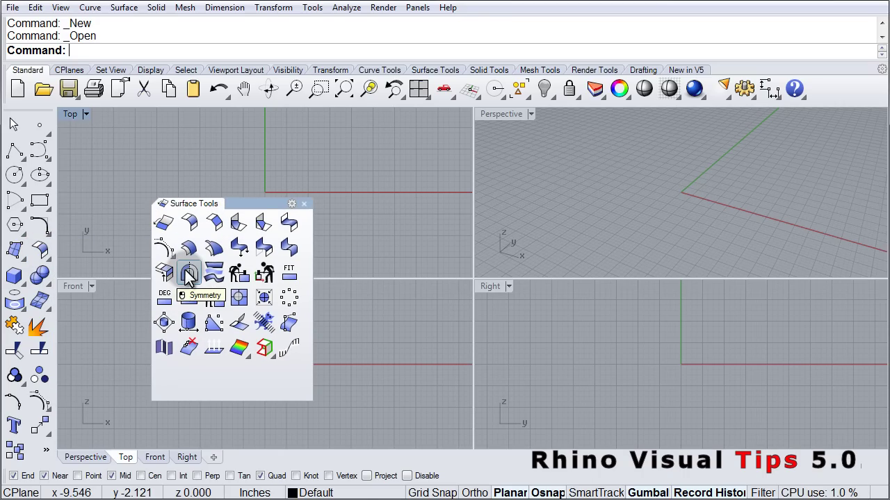
{"action": "left_click", "coordinate": [305, 208]}
{"action": "left_click", "coordinate": [422, 69]}
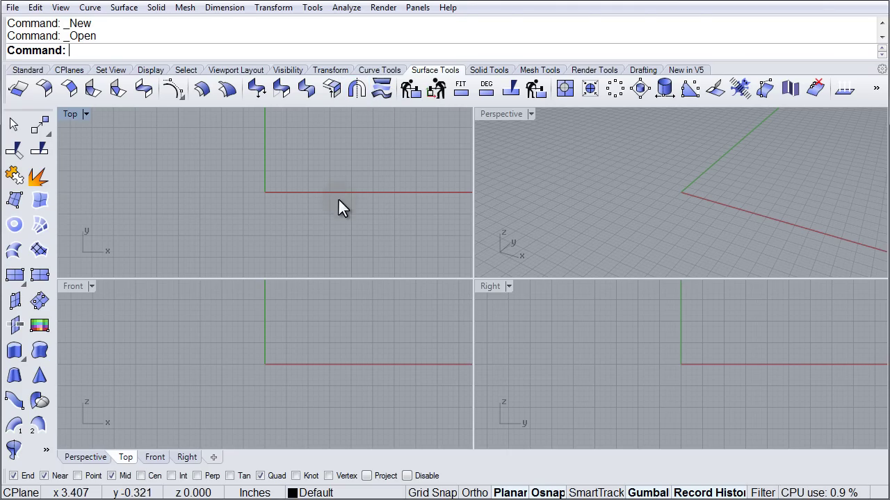
Open the 11_07_Symmetry.3dm model via File > Open.
{"action": "left_click", "coordinate": [13, 7]}
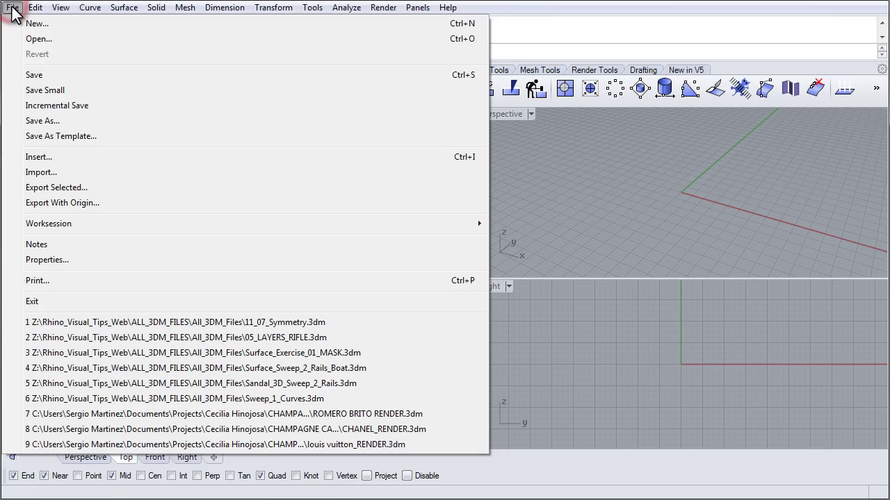
{"action": "left_click", "coordinate": [33, 39]}
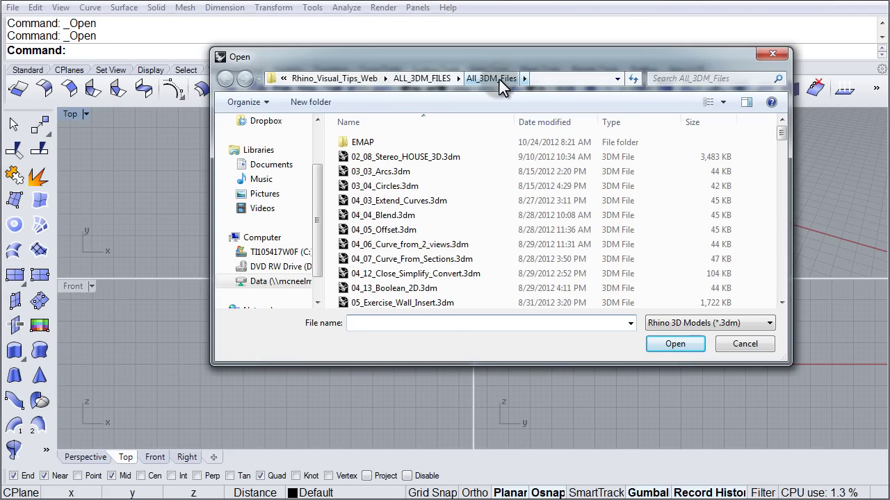
{"action": "left_click", "coordinate": [451, 157]}
{"action": "scroll", "coordinate": [449, 156], "scroll_direction": "down", "scroll_amount": 6}
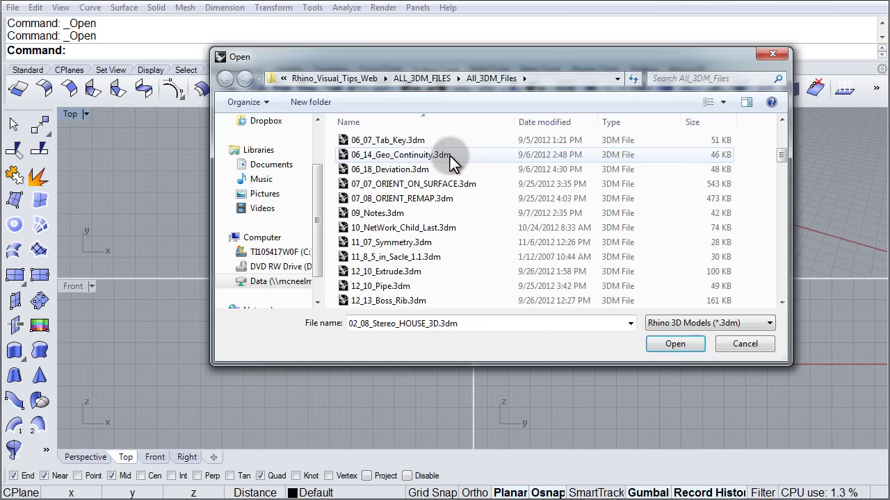
{"action": "scroll", "coordinate": [450, 157], "scroll_direction": "down", "scroll_amount": 2}
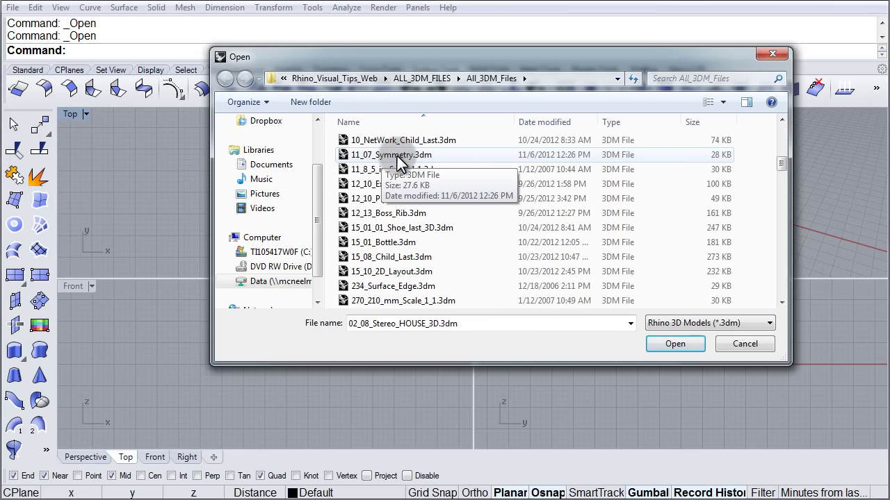
{"action": "double_click", "coordinate": [396, 155]}
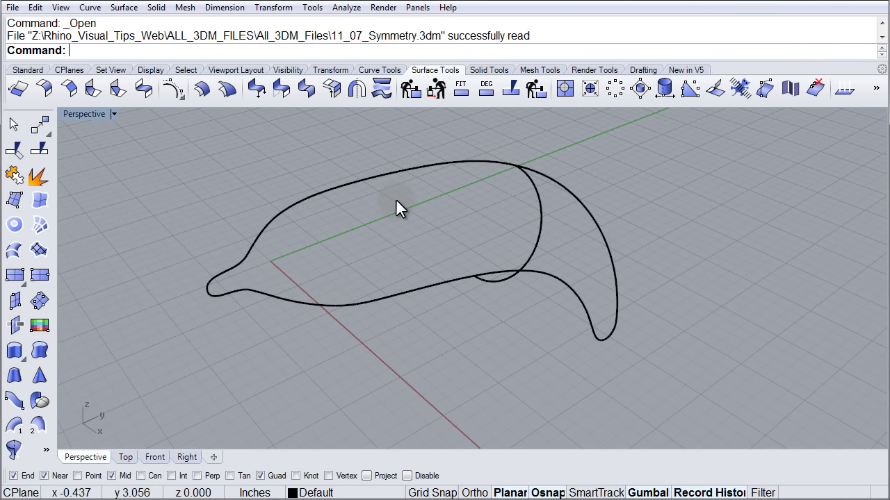
{"action": "right_click_drag", "start_coordinate": [596, 327], "coordinate": [588, 286]}
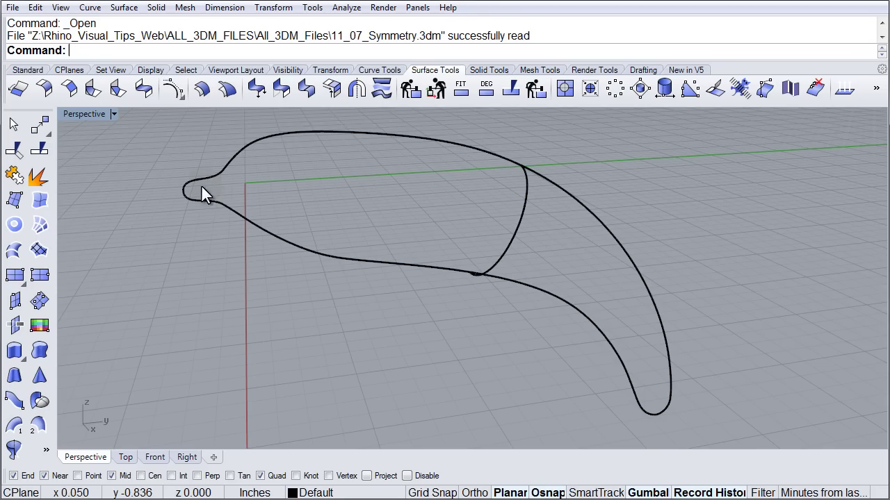
{"action": "mouse_move", "coordinate": [333, 188]}
{"action": "right_mouse_down"}
{"action": "mouse_move", "coordinate": [410, 224]}
{"action": "mouse_move", "coordinate": [354, 215]}
{"action": "right_mouse_up"}
{"action": "mouse_move", "coordinate": [582, 268]}
{"action": "right_mouse_down"}
{"action": "mouse_move", "coordinate": [546, 258]}
{"action": "mouse_move", "coordinate": [570, 253]}
{"action": "mouse_move", "coordinate": [597, 265]}
{"action": "right_mouse_up"}
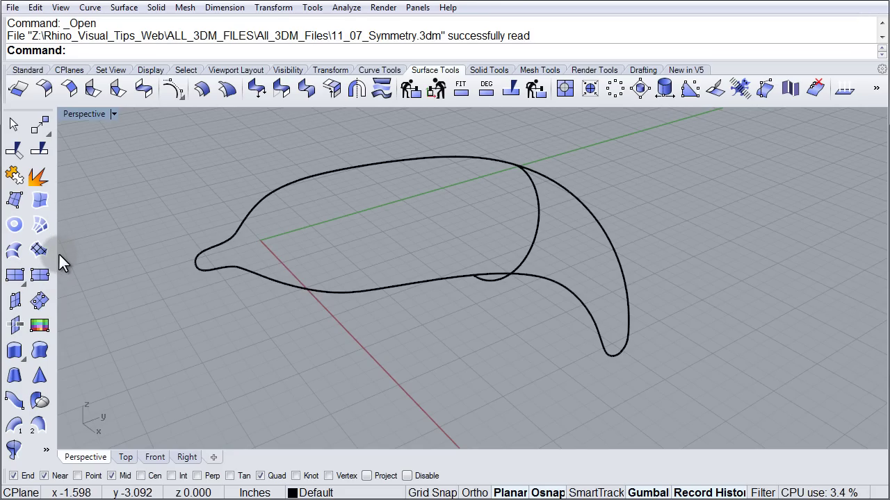
Start Sweep 2 Rails using the upper and lower dolphin outlines as rails.
{"action": "left_click", "coordinate": [38, 424]}
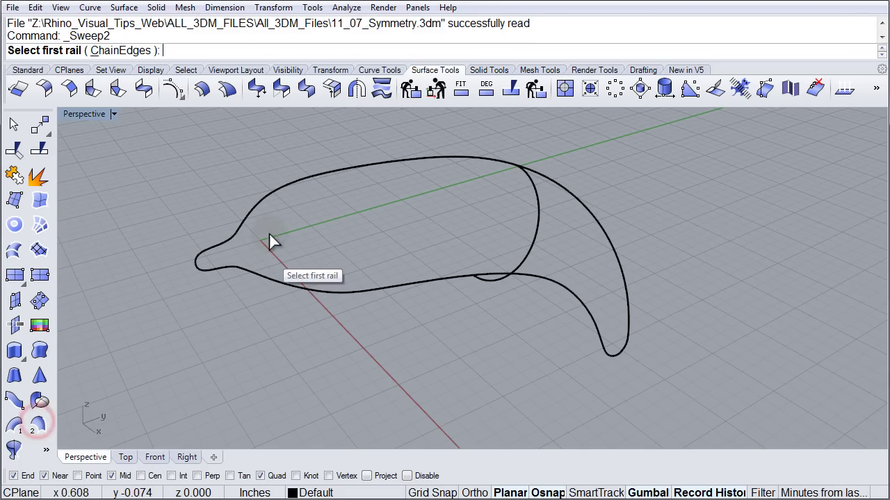
{"action": "left_click", "coordinate": [273, 193]}
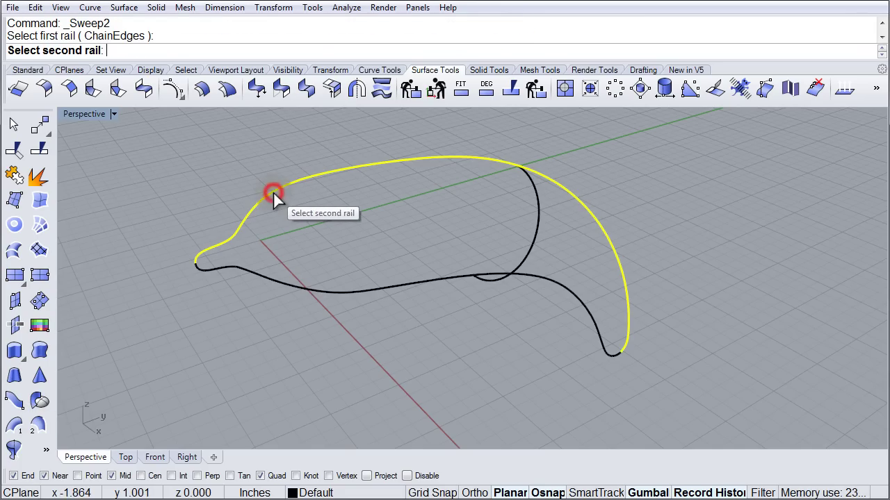
{"action": "left_click", "coordinate": [271, 282]}
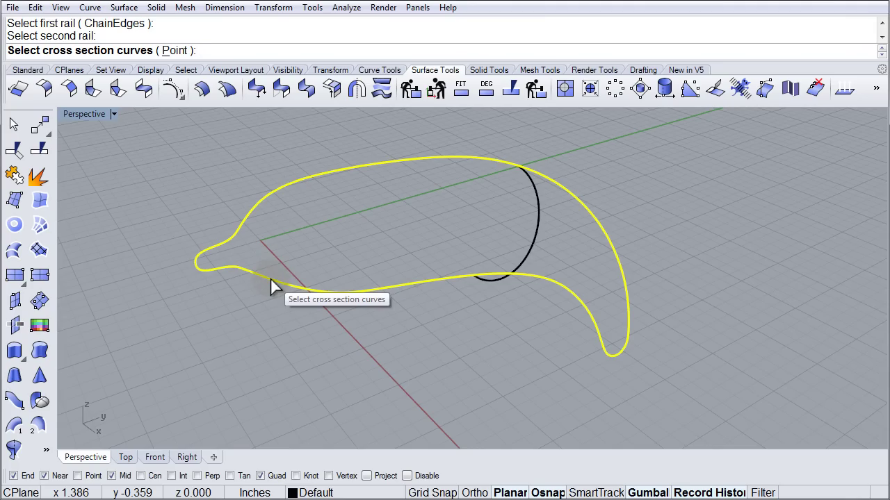
With End osnap on, add sections: a point at the nose, the middle curve, a point at the tail.
{"action": "left_click", "coordinate": [12, 476]}
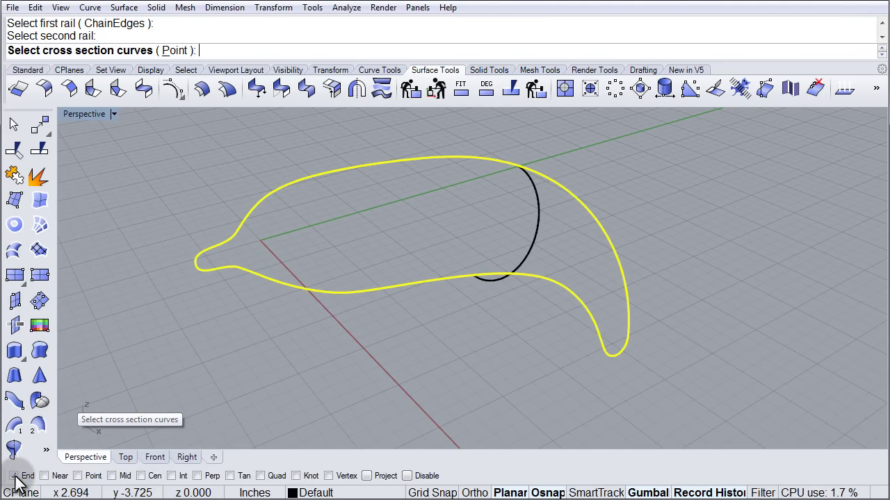
{"action": "left_click", "coordinate": [174, 52]}
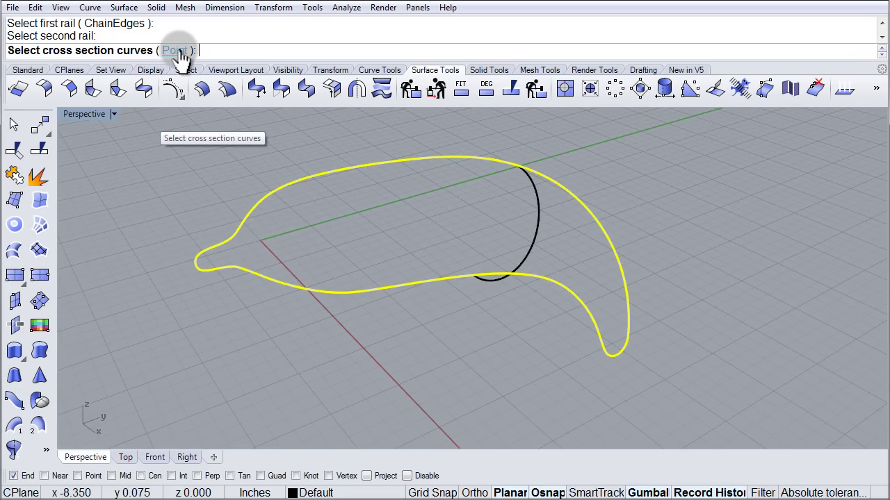
{"action": "left_click", "coordinate": [174, 52]}
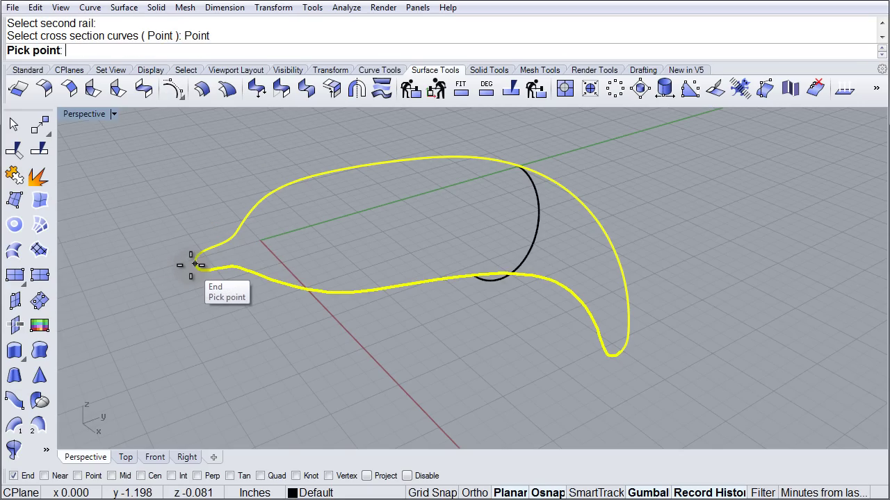
{"action": "left_click", "coordinate": [195, 264]}
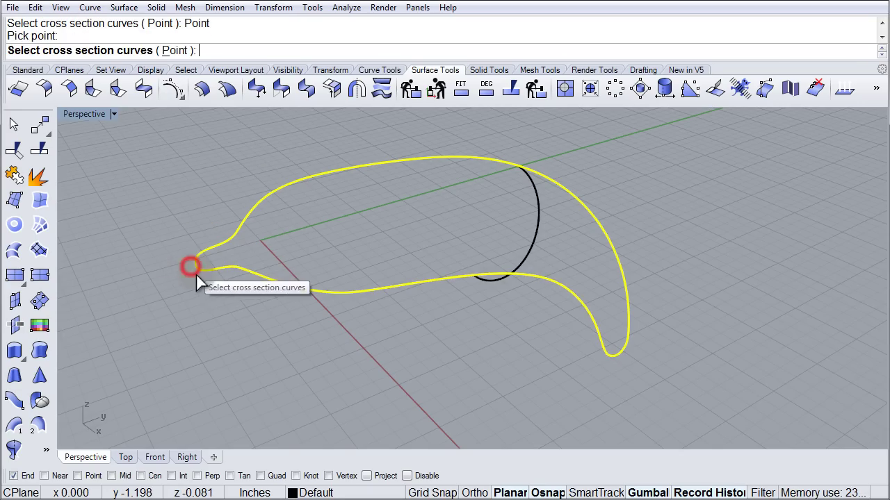
{"action": "left_click", "coordinate": [538, 210]}
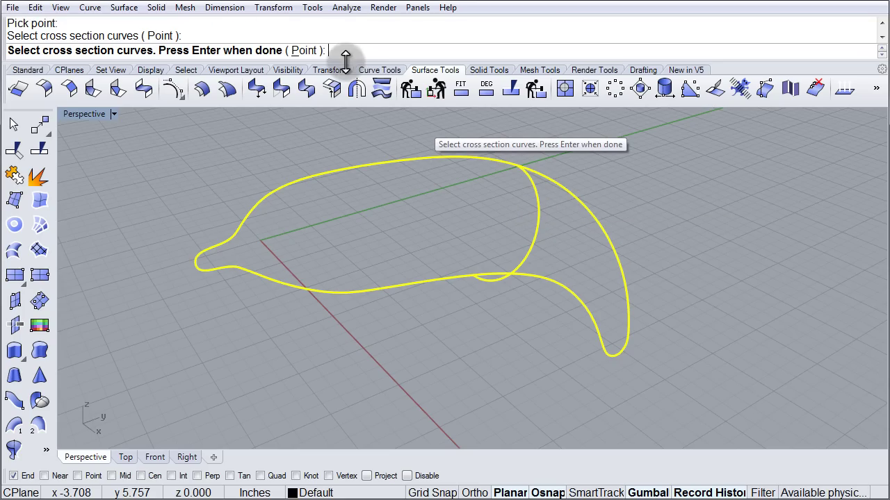
{"action": "left_click", "coordinate": [306, 53]}
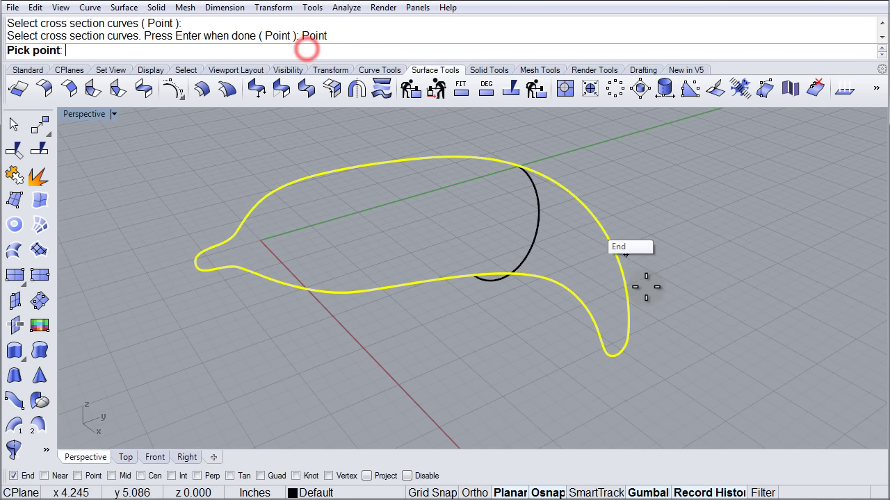
{"action": "left_click", "coordinate": [620, 353]}
{"action": "mouse_move", "coordinate": [564, 351]}
{"action": "right_mouse_down"}
{"action": "mouse_move", "coordinate": [478, 309]}
{"action": "mouse_move", "coordinate": [312, 264]}
{"action": "mouse_move", "coordinate": [425, 282]}
{"action": "mouse_move", "coordinate": [536, 325]}
{"action": "mouse_move", "coordinate": [558, 350]}
{"action": "right_mouse_up"}
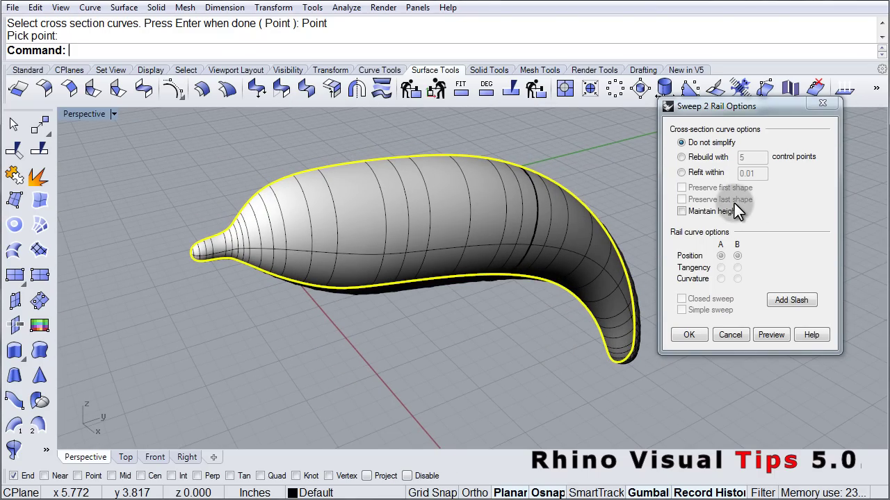
Enable rebuilding cross-sections and preview the sweep with 10 control points.
{"action": "left_click", "coordinate": [682, 157]}
{"action": "double_click", "coordinate": [747, 157]}
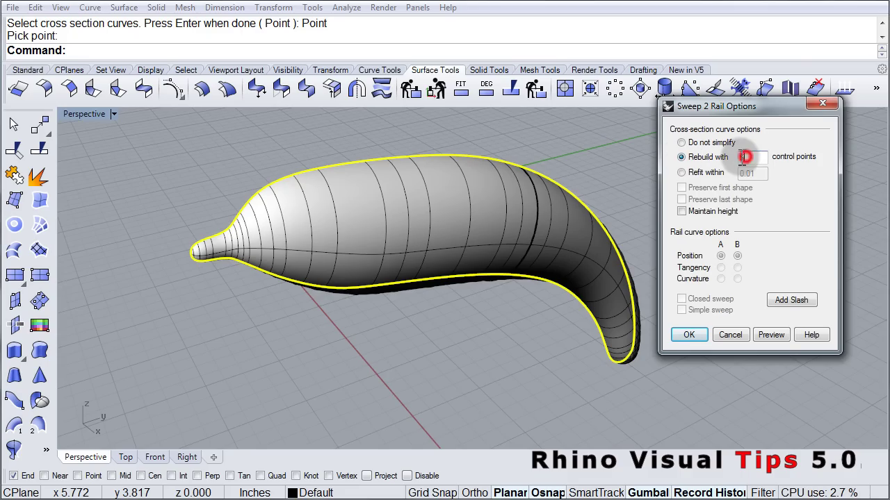
{"action": "left_click", "coordinate": [771, 334]}
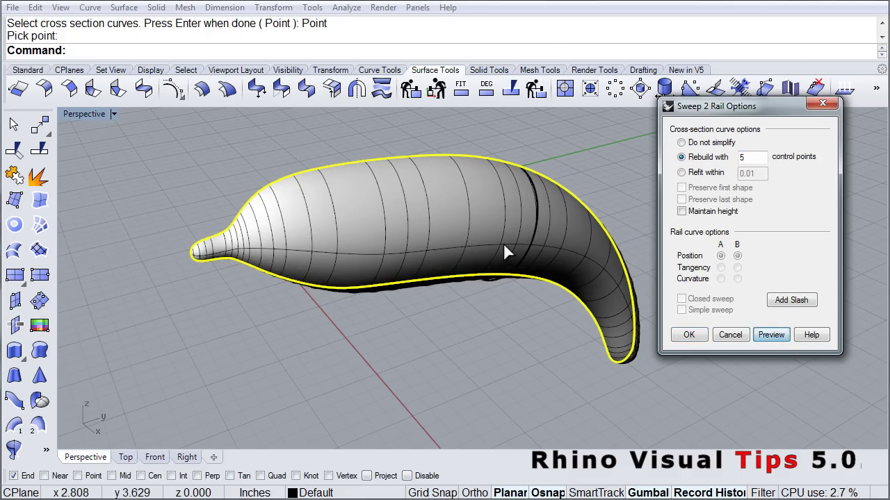
{"action": "mouse_move", "coordinate": [503, 244]}
{"action": "right_mouse_down"}
{"action": "mouse_move", "coordinate": [526, 205]}
{"action": "mouse_move", "coordinate": [447, 225]}
{"action": "right_mouse_up"}
{"action": "left_click", "coordinate": [755, 157]}
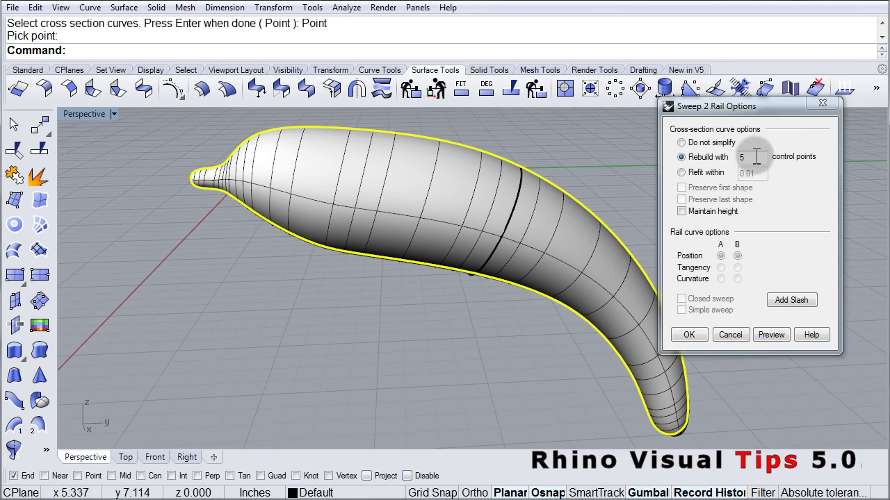
{"action": "type", "text": "10"}
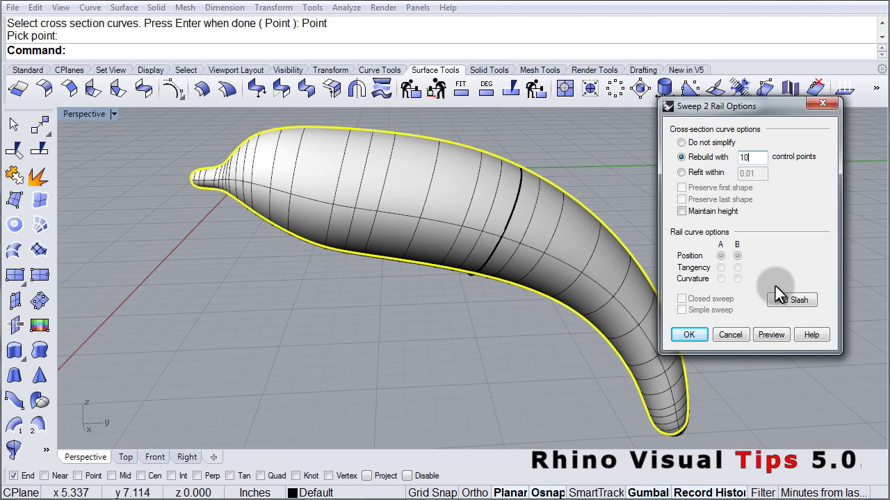
{"action": "left_click", "coordinate": [772, 335]}
{"action": "left_click", "coordinate": [772, 337]}
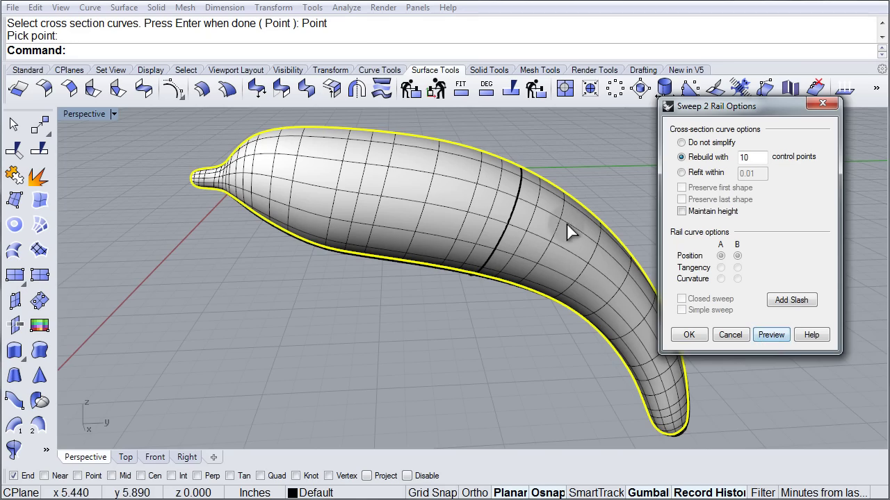
{"action": "right_click_drag", "start_coordinate": [366, 197], "coordinate": [415, 218]}
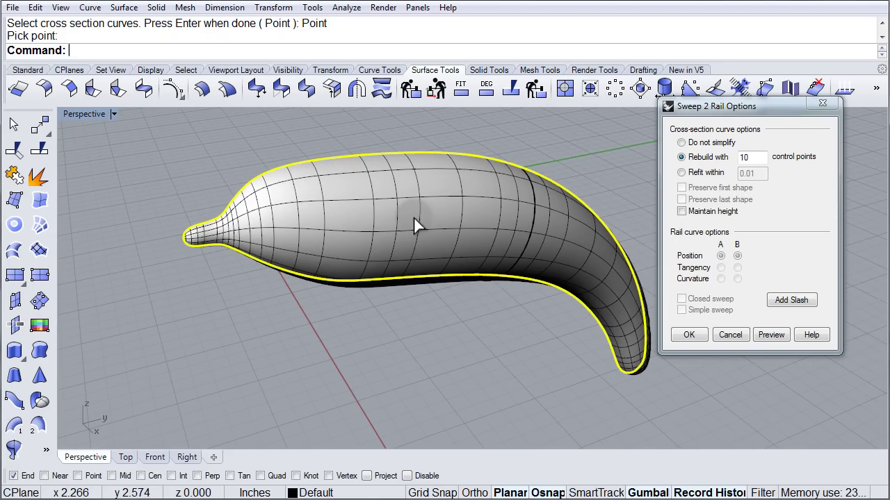
Raise the rebuild count to 16 control points and inspect the refreshed preview.
{"action": "double_click", "coordinate": [746, 157]}
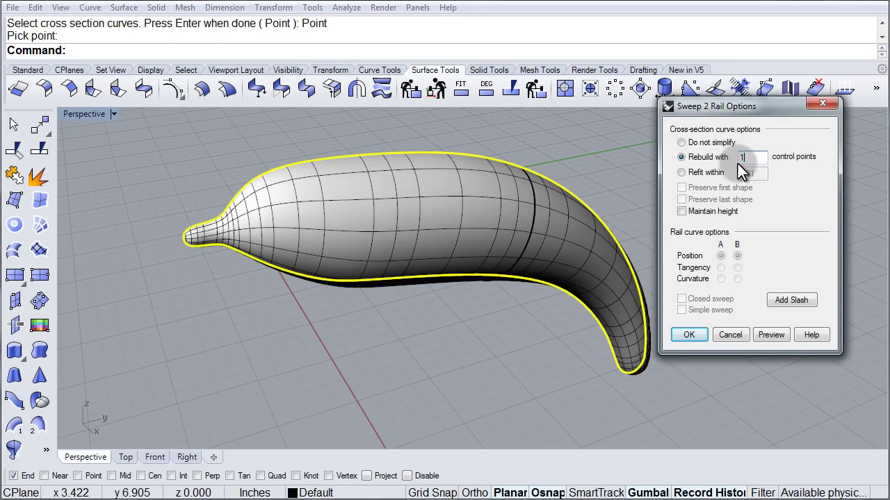
{"action": "type", "text": "16"}
{"action": "left_click", "coordinate": [771, 336]}
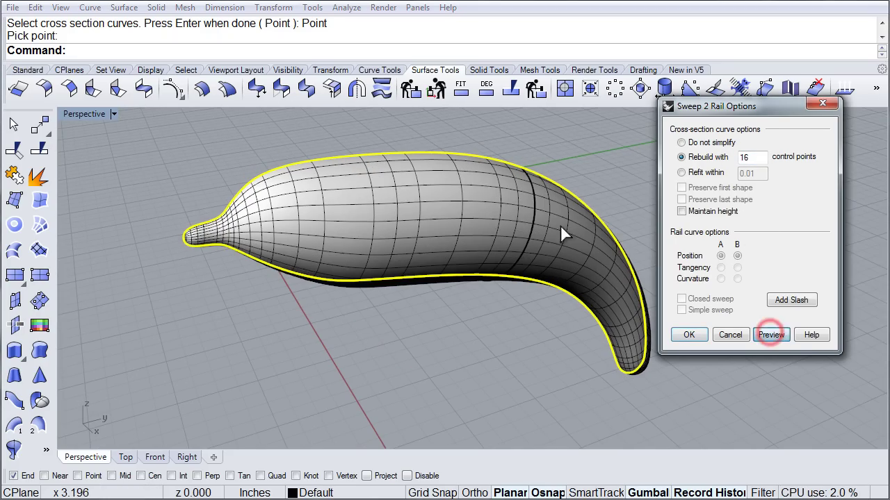
{"action": "right_click_drag", "start_coordinate": [437, 218], "coordinate": [375, 217]}
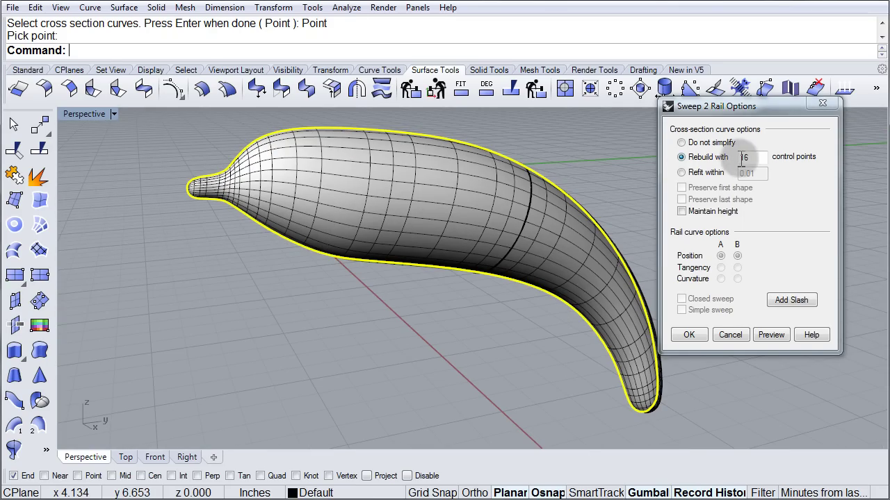
{"action": "right_click_drag", "start_coordinate": [527, 225], "coordinate": [441, 251]}
{"action": "right_click_drag", "start_coordinate": [383, 221], "coordinate": [526, 229]}
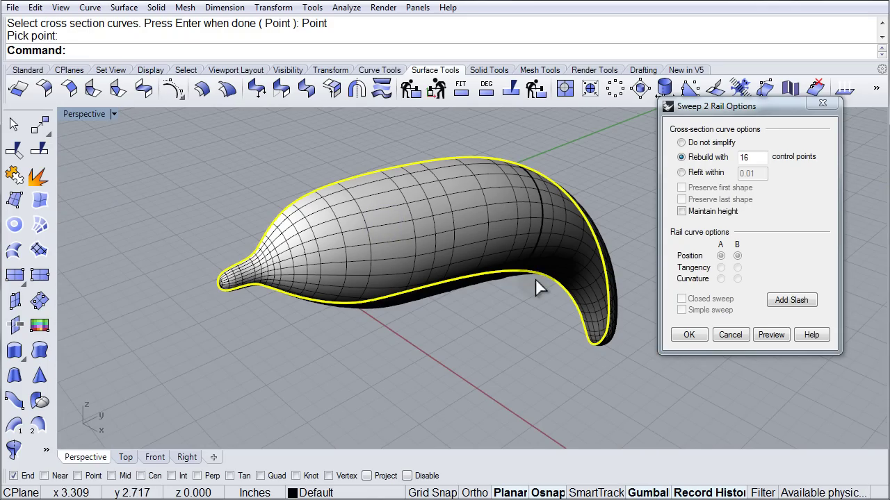
Accept the sweep to create the dolphin body surface.
{"action": "left_click", "coordinate": [690, 334]}
{"action": "right_click_drag", "start_coordinate": [532, 268], "coordinate": [429, 214]}
{"action": "left_click", "coordinate": [428, 213]}
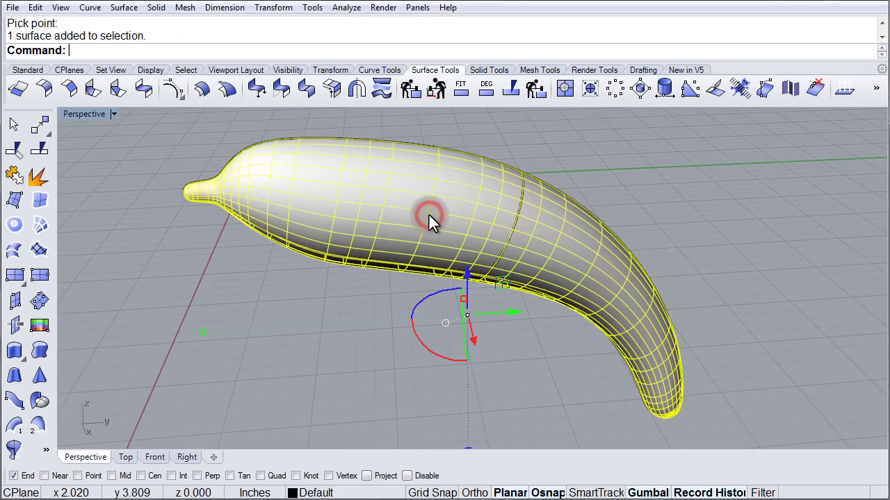
{"action": "left_click", "coordinate": [376, 285]}
{"action": "right_click_drag", "start_coordinate": [373, 288], "coordinate": [514, 279]}
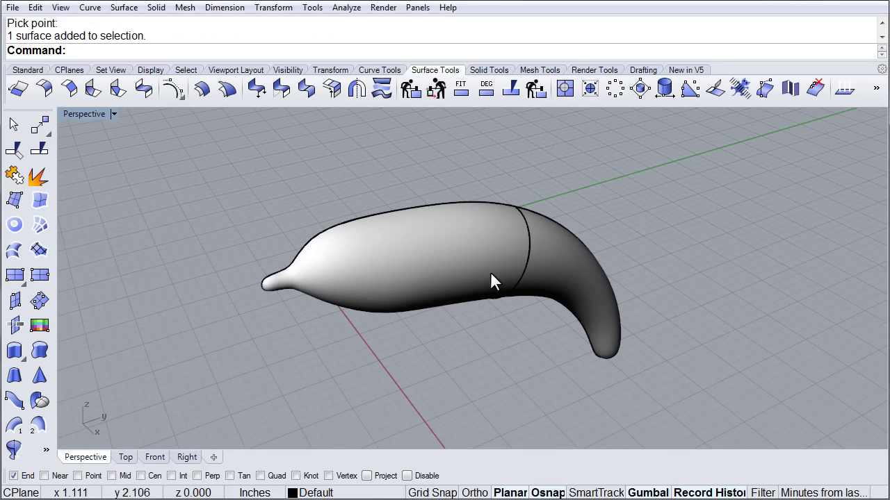
Select all curves and delete the three construction curves.
{"action": "left_click", "coordinate": [28, 72]}
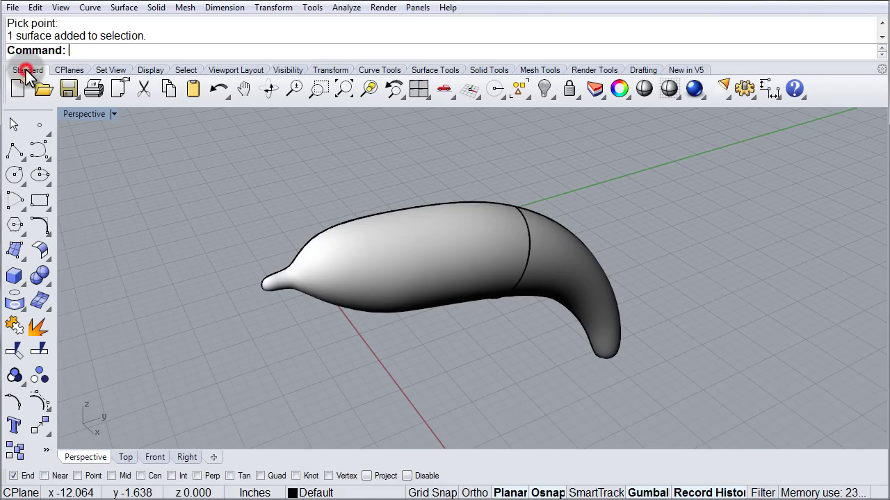
{"action": "left_click", "coordinate": [520, 89]}
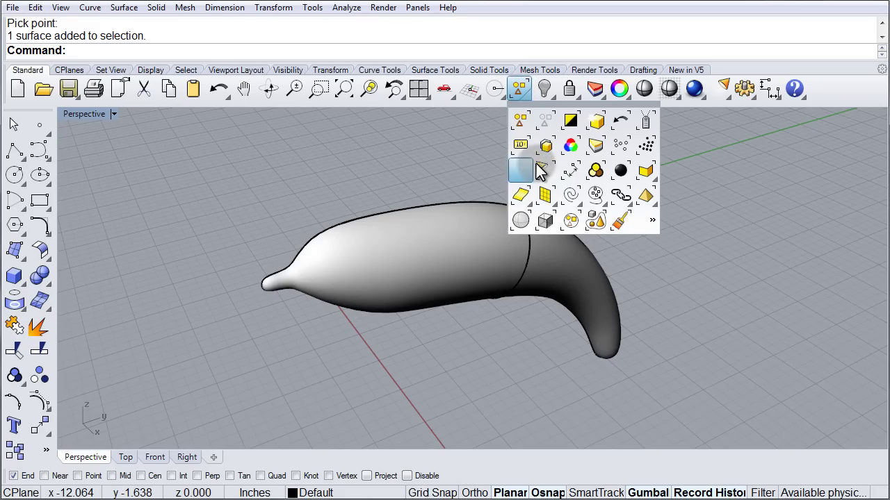
{"action": "left_click", "coordinate": [570, 195]}
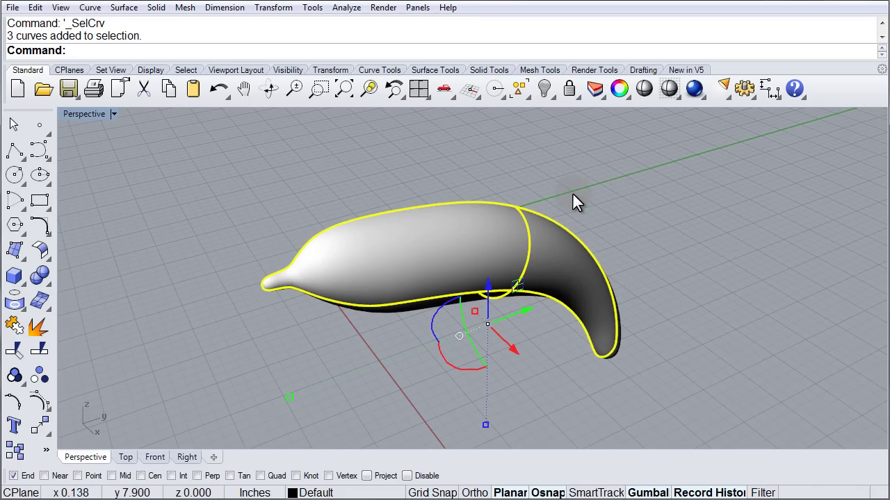
{"action": "key", "text": "Delete"}
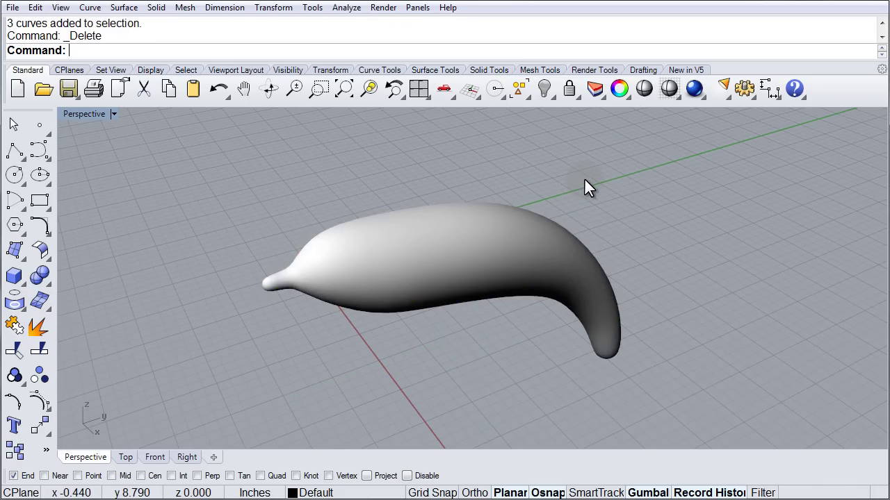
{"action": "right_click_drag", "start_coordinate": [602, 292], "coordinate": [578, 283]}
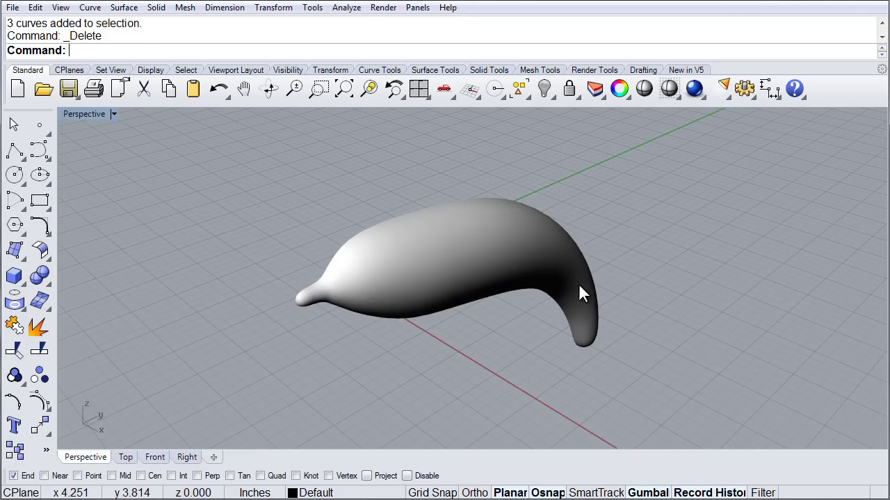
{"action": "left_click", "coordinate": [499, 264]}
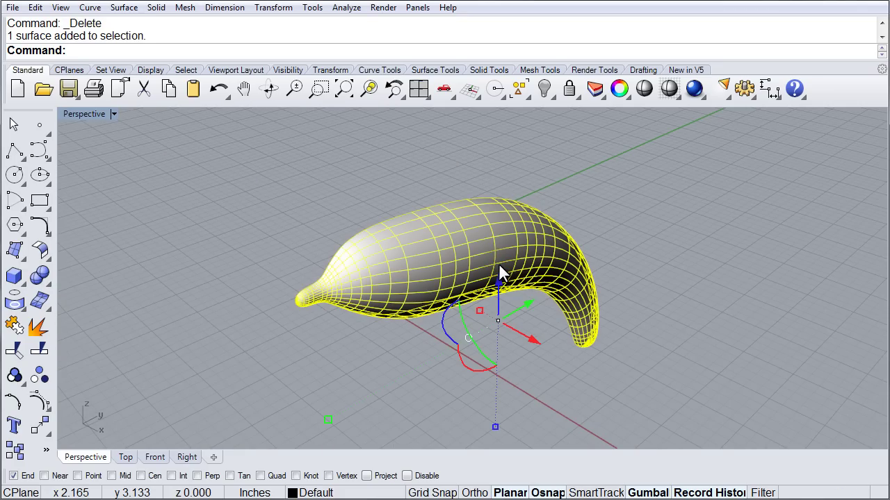
{"action": "left_click", "coordinate": [586, 197]}
{"action": "right_click_drag", "start_coordinate": [470, 272], "coordinate": [417, 252]}
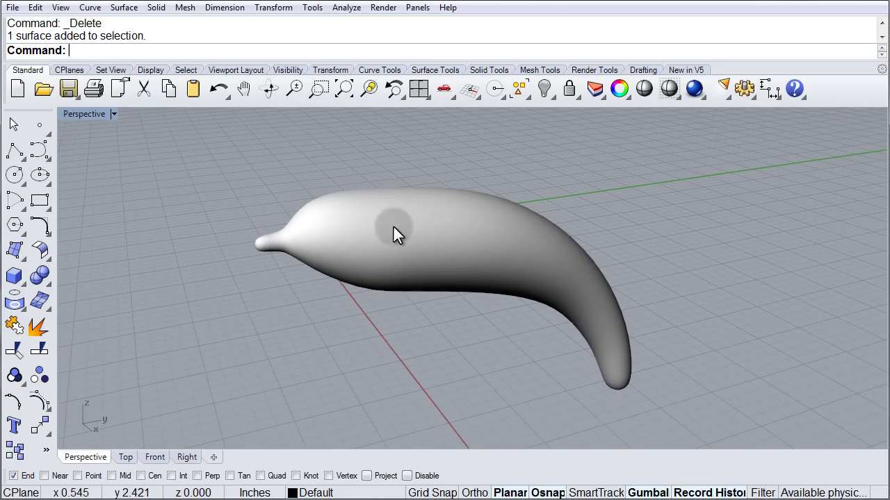
{"action": "right_click_drag", "start_coordinate": [327, 261], "coordinate": [427, 265]}
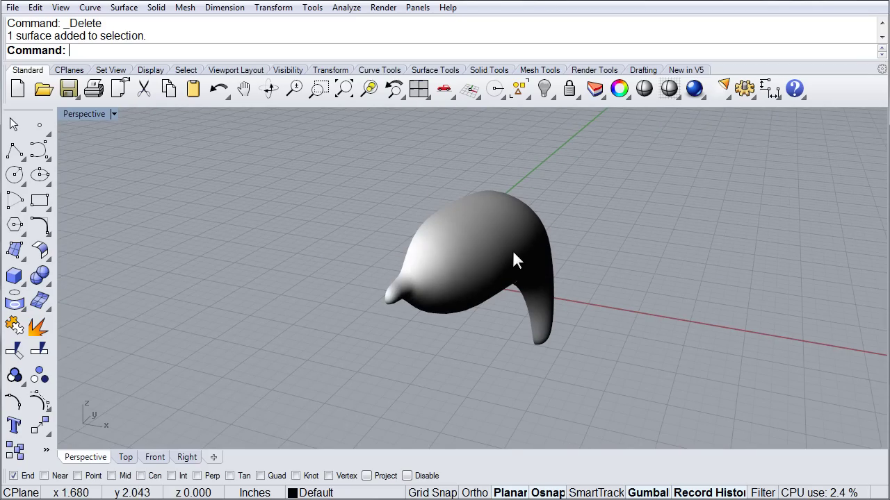
{"action": "right_click_drag", "start_coordinate": [513, 253], "coordinate": [456, 264]}
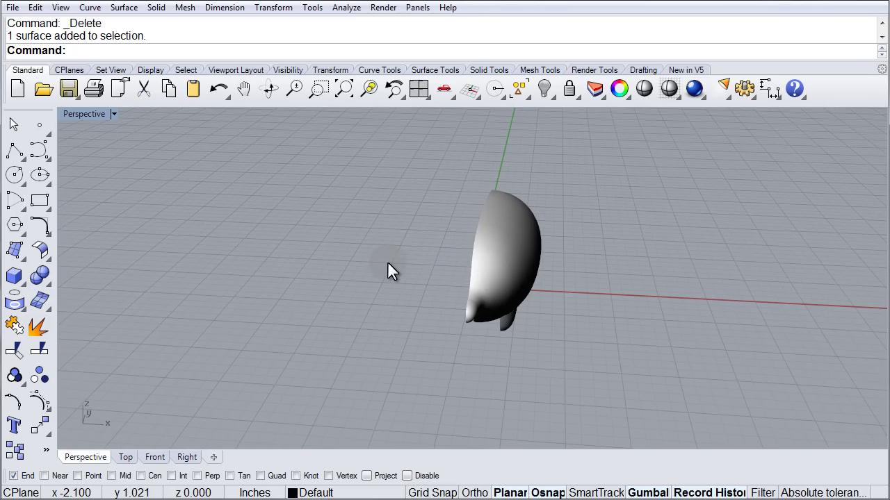
{"action": "right_click_drag", "start_coordinate": [387, 262], "coordinate": [461, 266]}
{"action": "left_click", "coordinate": [461, 268]}
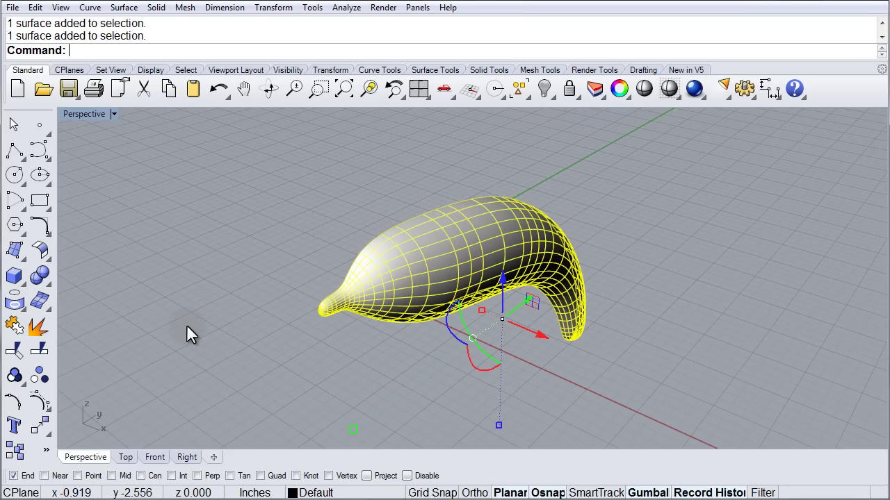
{"action": "left_click", "coordinate": [48, 253]}
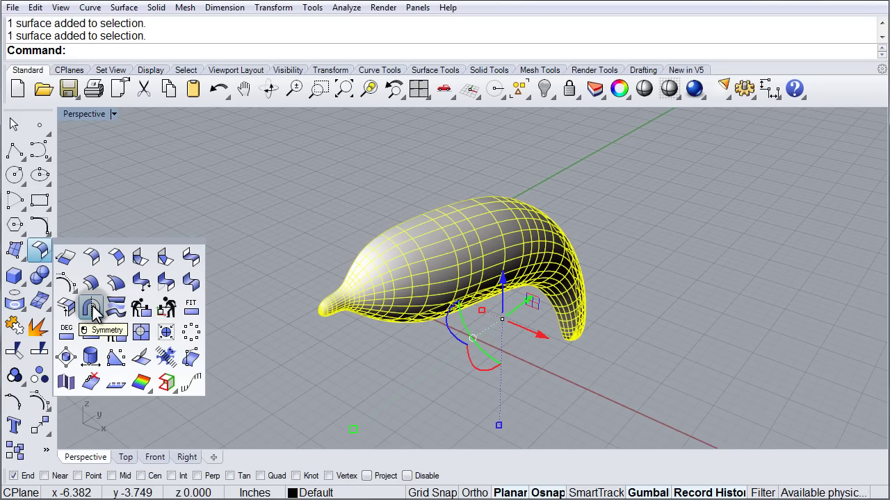
Mirror the body with Symmetry across its open edge, plane from the snout tip with Ortho on.
{"action": "left_click", "coordinate": [93, 308]}
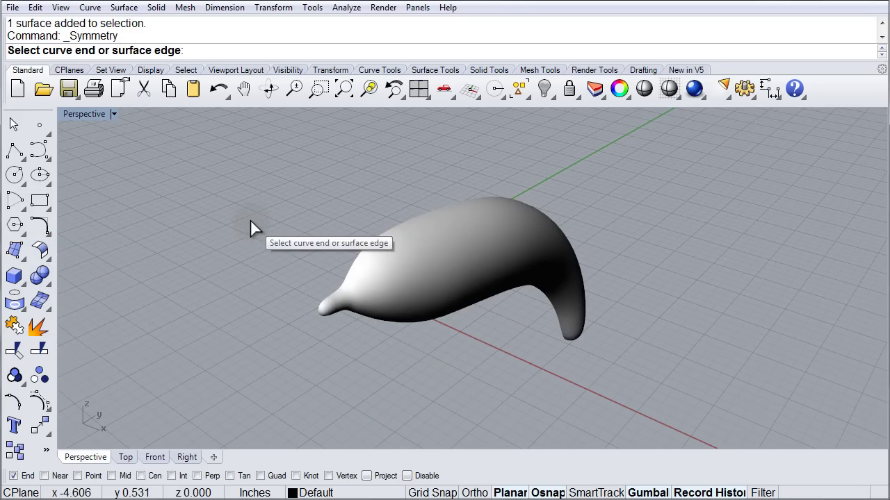
{"action": "right_click_drag", "start_coordinate": [261, 212], "coordinate": [284, 224]}
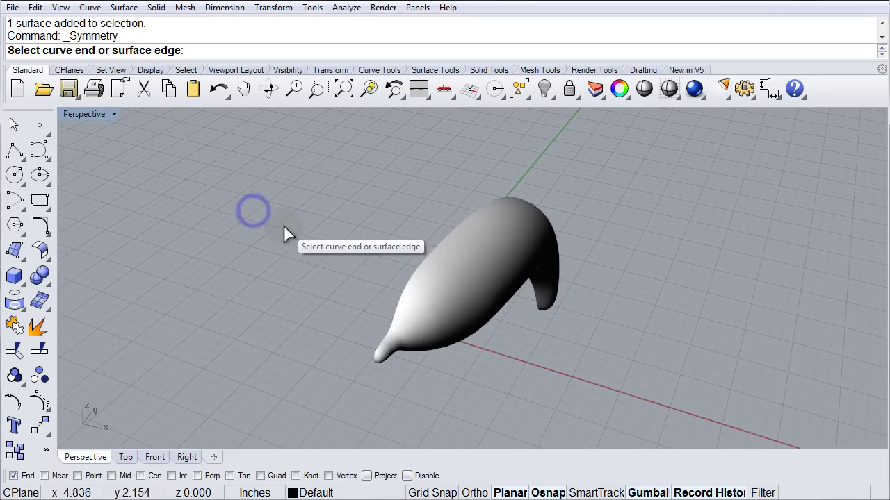
{"action": "left_click", "coordinate": [422, 264]}
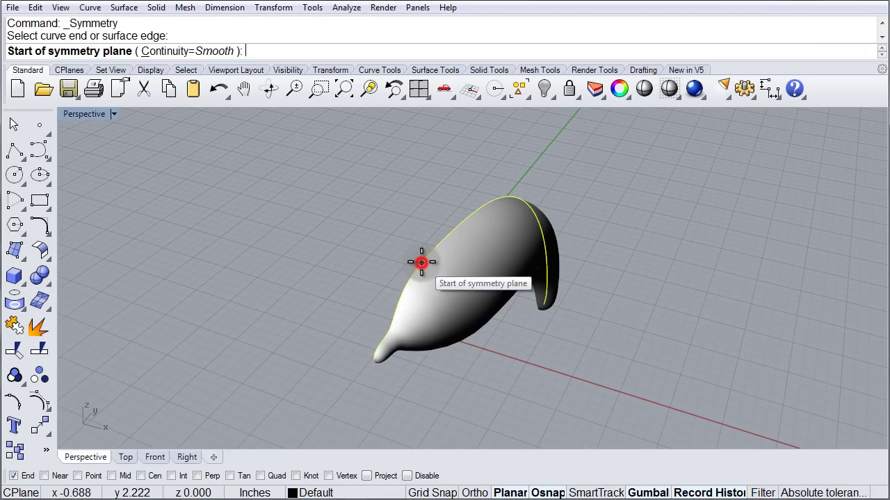
{"action": "left_click", "coordinate": [367, 363]}
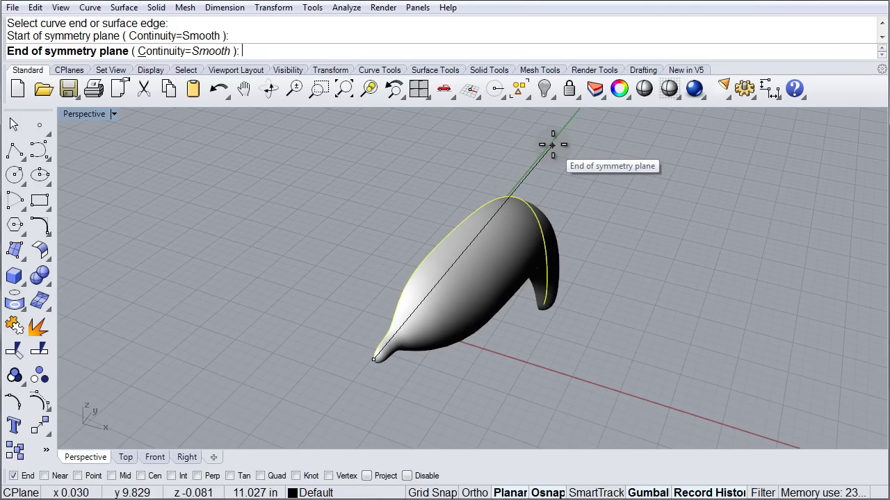
{"action": "key", "text": "F8"}
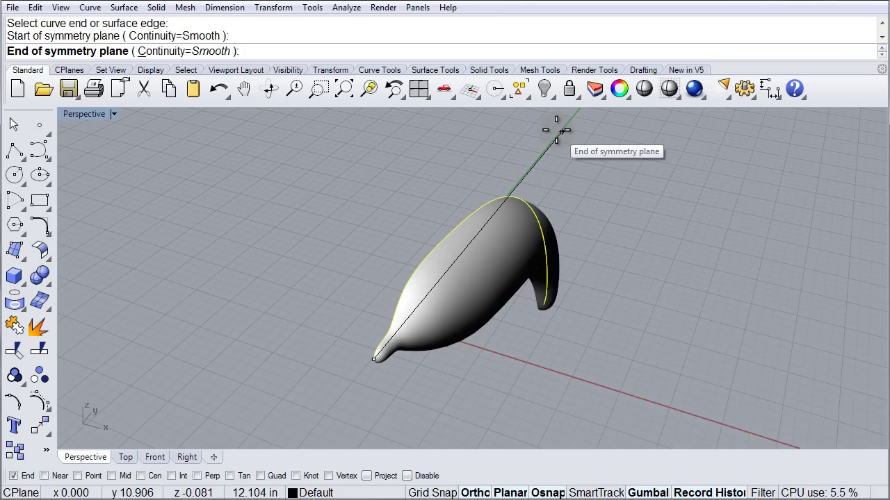
{"action": "left_click", "coordinate": [556, 130]}
{"action": "right_click_drag", "start_coordinate": [472, 232], "coordinate": [391, 275]}
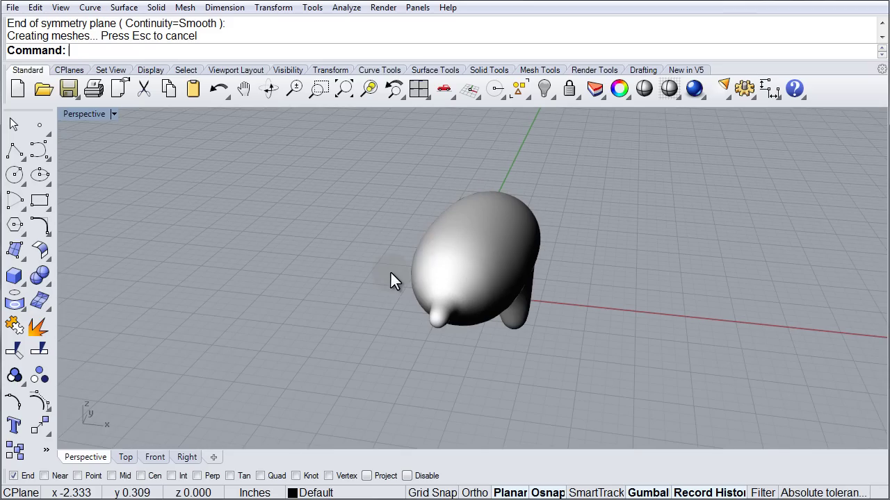
Select the mirrored body surface and display its control point grid.
{"action": "left_click", "coordinate": [424, 244]}
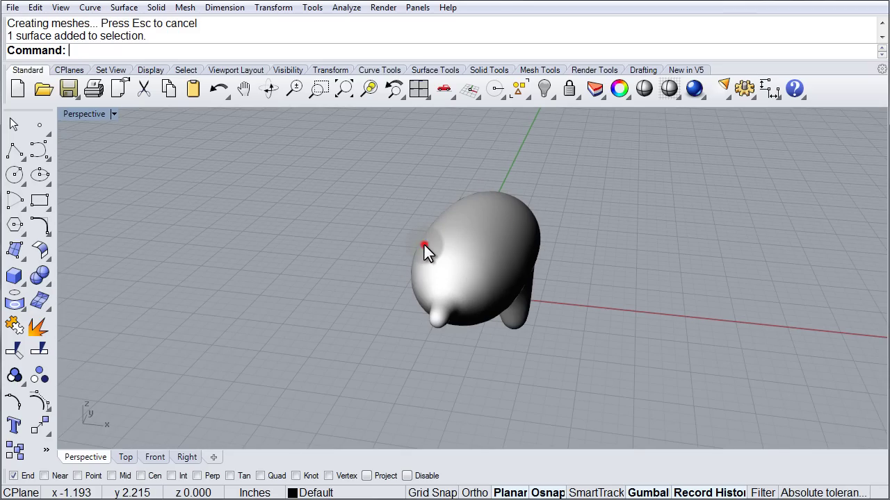
{"action": "left_click", "coordinate": [334, 235]}
{"action": "left_click", "coordinate": [505, 262]}
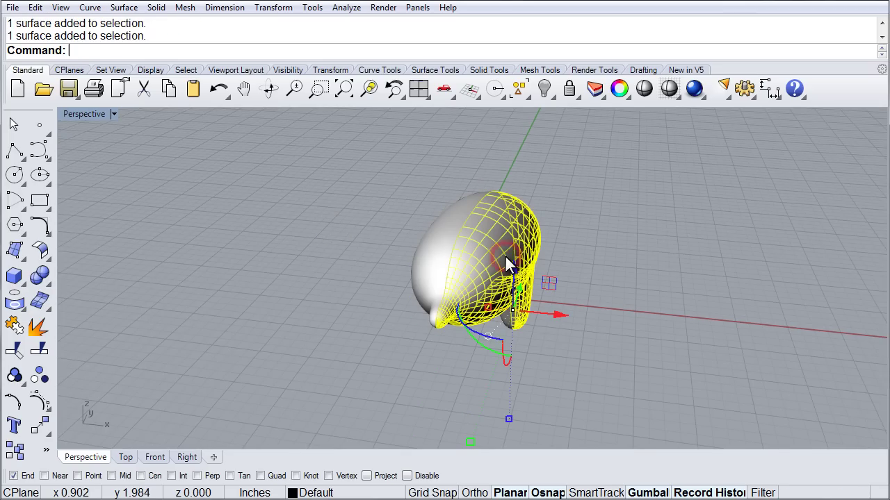
{"action": "right_click_drag", "start_coordinate": [622, 271], "coordinate": [516, 273]}
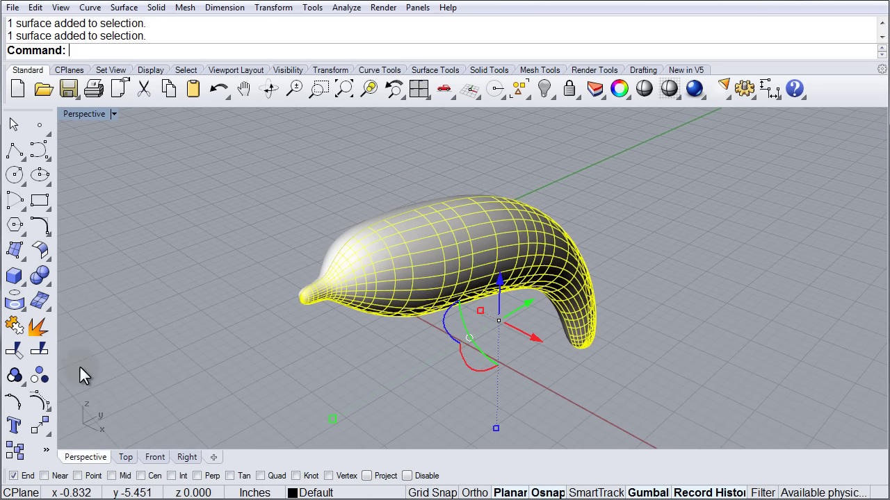
{"action": "left_click", "coordinate": [39, 398]}
{"action": "right_click_drag", "start_coordinate": [404, 372], "coordinate": [487, 224]}
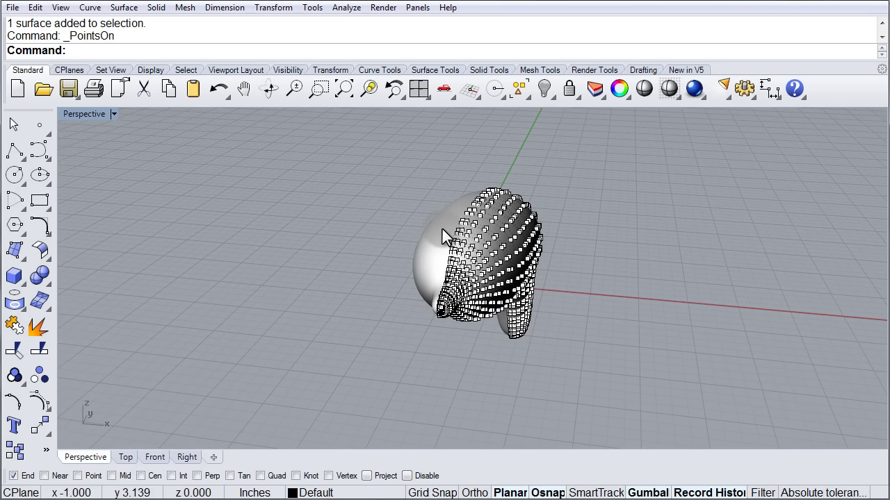
{"action": "right_click_drag", "start_coordinate": [592, 253], "coordinate": [433, 215]}
{"action": "right_click_drag", "start_coordinate": [477, 236], "coordinate": [456, 228]}
Select four top control points, lift them into a tall fin, and shift it backward.
{"action": "scroll", "coordinate": [467, 218], "scroll_direction": "up", "scroll_amount": 5}
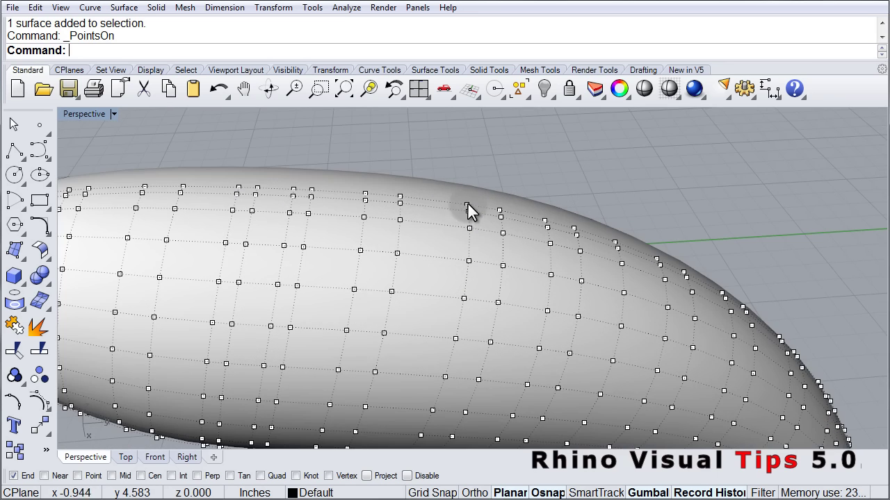
{"action": "left_click", "coordinate": [467, 204]}
{"action": "left_click", "coordinate": [500, 211], "text": "shift"}
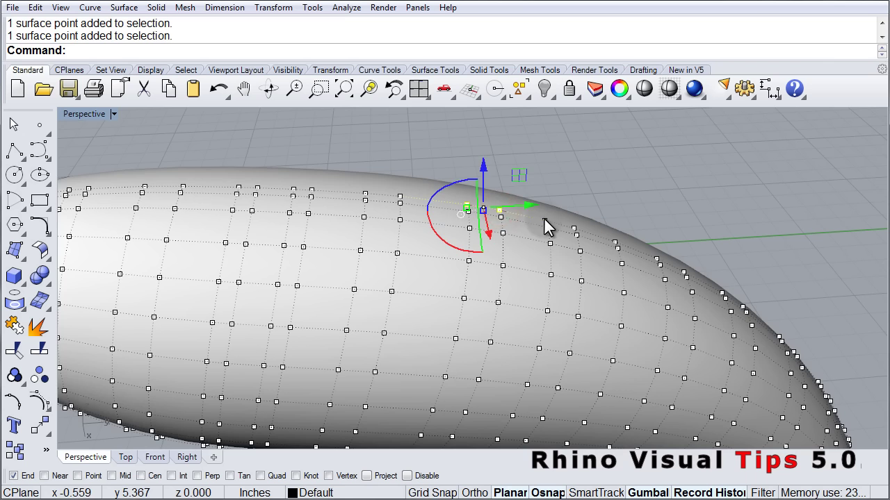
{"action": "left_click", "coordinate": [544, 220], "text": "shift"}
{"action": "left_click", "coordinate": [573, 227], "text": "shift"}
{"action": "scroll", "coordinate": [568, 283], "scroll_direction": "down", "scroll_amount": 5}
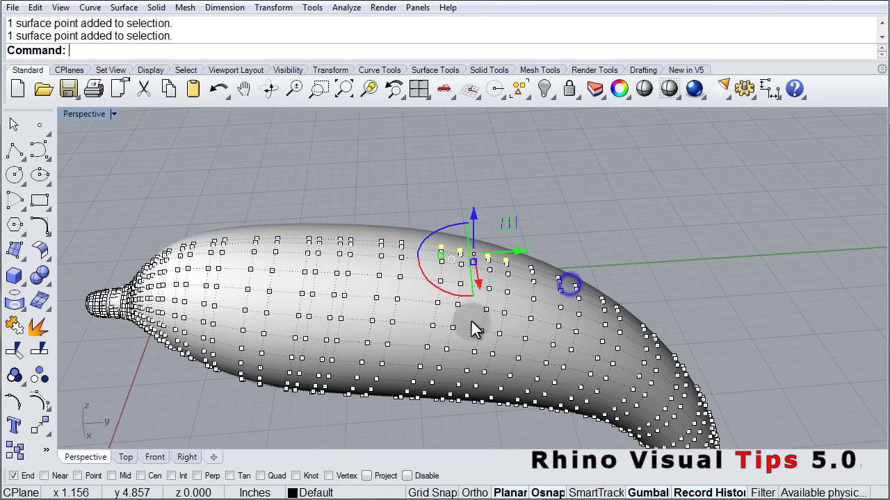
{"action": "right_click_drag", "start_coordinate": [473, 328], "coordinate": [483, 247]}
{"action": "left_click_drag", "start_coordinate": [472, 198], "coordinate": [477, 124]}
{"action": "right_click_drag", "start_coordinate": [496, 208], "coordinate": [397, 181]}
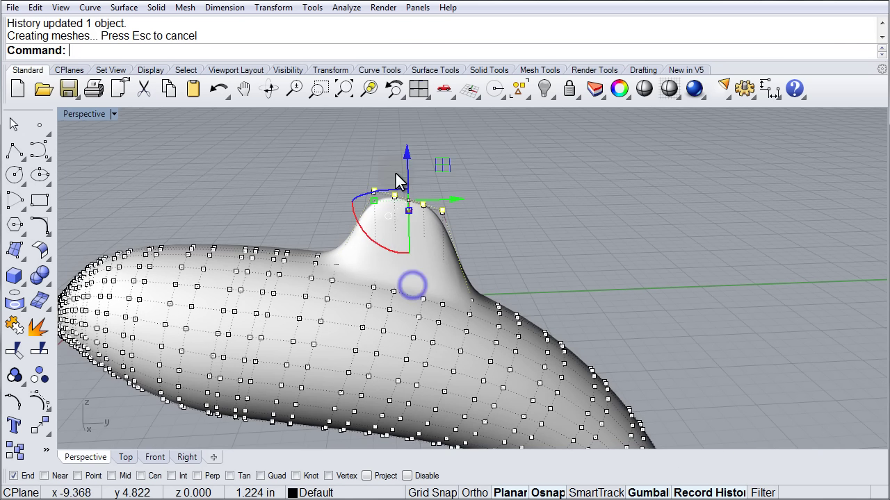
{"action": "left_click_drag", "start_coordinate": [407, 155], "coordinate": [407, 128]}
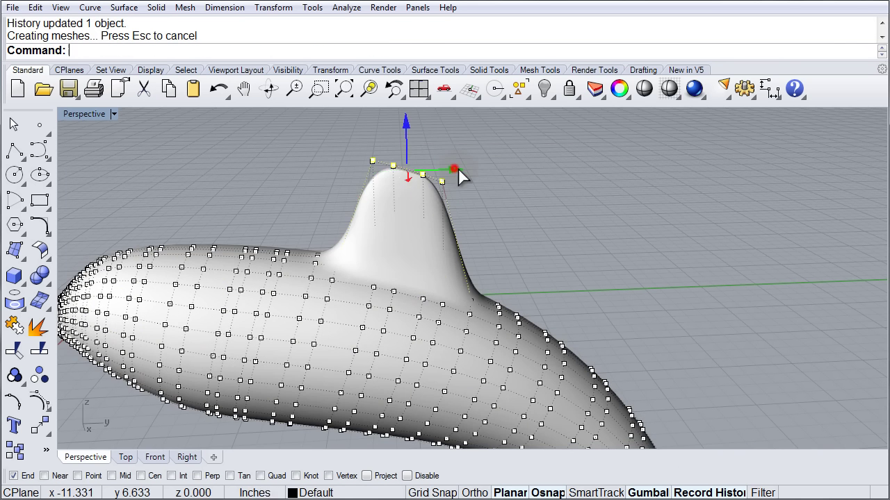
{"action": "left_click_drag", "start_coordinate": [454, 169], "coordinate": [546, 177]}
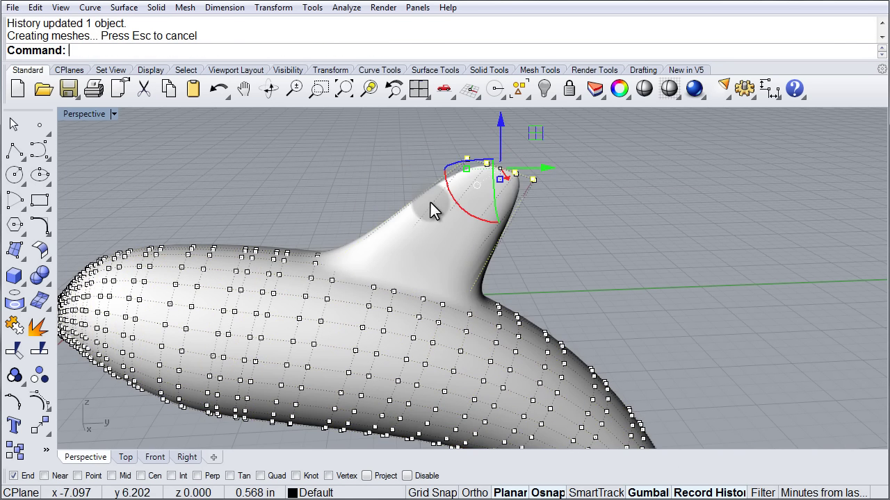
Lower the fin tip, then select the two tip points and drop them further.
{"action": "mouse_move", "coordinate": [430, 202]}
{"action": "right_mouse_down"}
{"action": "mouse_move", "coordinate": [413, 209]}
{"action": "mouse_move", "coordinate": [616, 193]}
{"action": "mouse_move", "coordinate": [691, 163]}
{"action": "mouse_move", "coordinate": [697, 178]}
{"action": "mouse_move", "coordinate": [610, 193]}
{"action": "mouse_move", "coordinate": [424, 181]}
{"action": "mouse_move", "coordinate": [602, 202]}
{"action": "mouse_move", "coordinate": [621, 193]}
{"action": "mouse_move", "coordinate": [406, 195]}
{"action": "mouse_move", "coordinate": [431, 192]}
{"action": "right_mouse_up"}
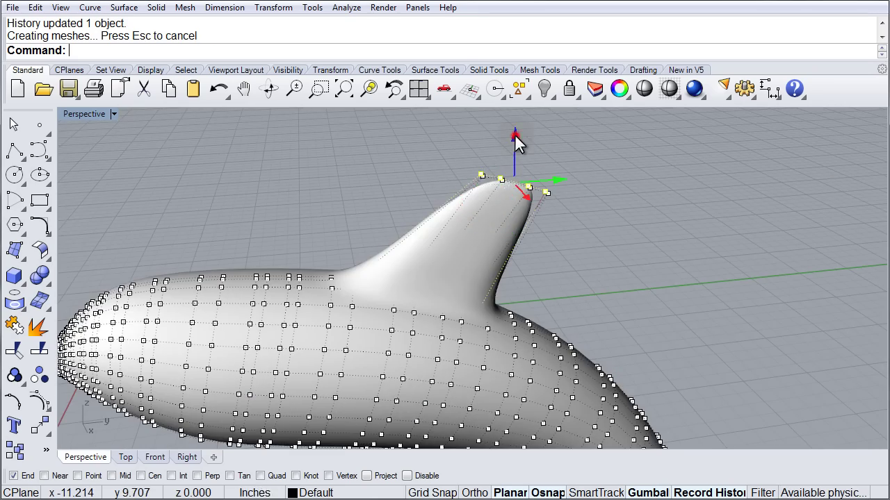
{"action": "left_click_drag", "start_coordinate": [515, 134], "coordinate": [514, 177]}
{"action": "right_click_drag", "start_coordinate": [521, 260], "coordinate": [529, 218]}
{"action": "left_click", "coordinate": [531, 297]}
{"action": "scroll", "coordinate": [527, 217], "scroll_direction": "up", "scroll_amount": 2}
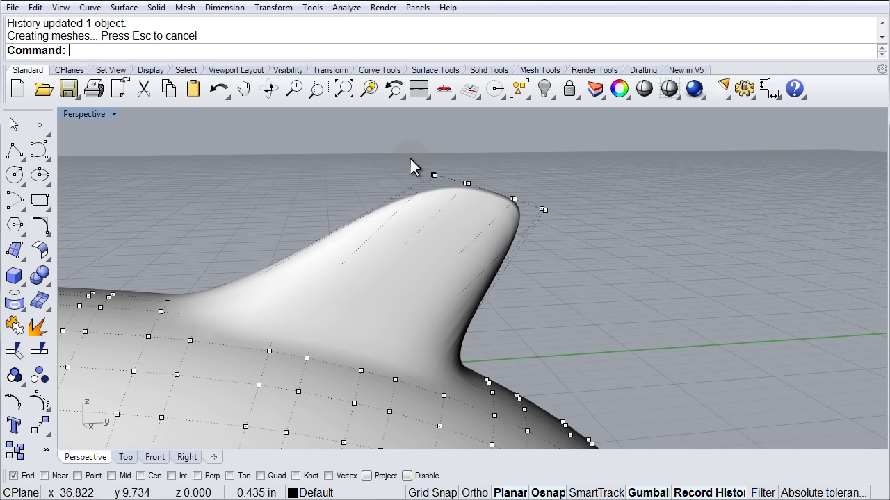
{"action": "left_click_drag", "start_coordinate": [403, 151], "coordinate": [448, 195]}
{"action": "left_click_drag", "start_coordinate": [434, 147], "coordinate": [484, 177]}
{"action": "left_click", "coordinate": [455, 144]}
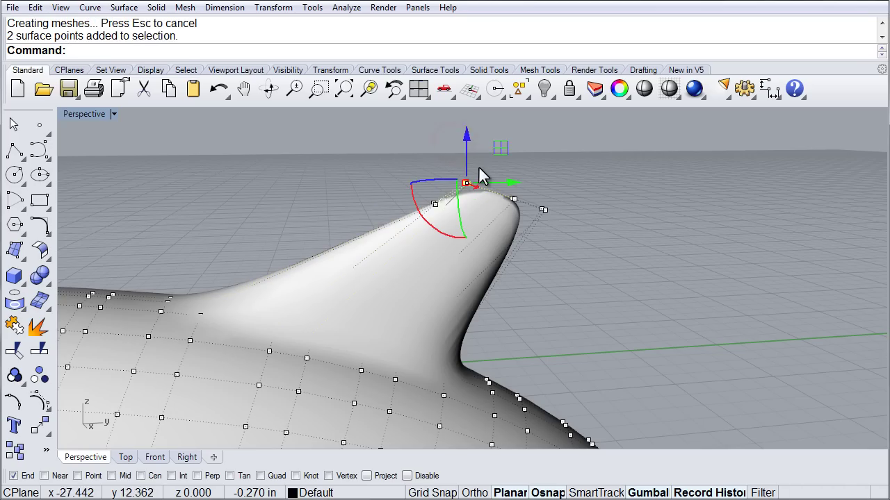
{"action": "left_click_drag", "start_coordinate": [468, 143], "coordinate": [500, 191]}
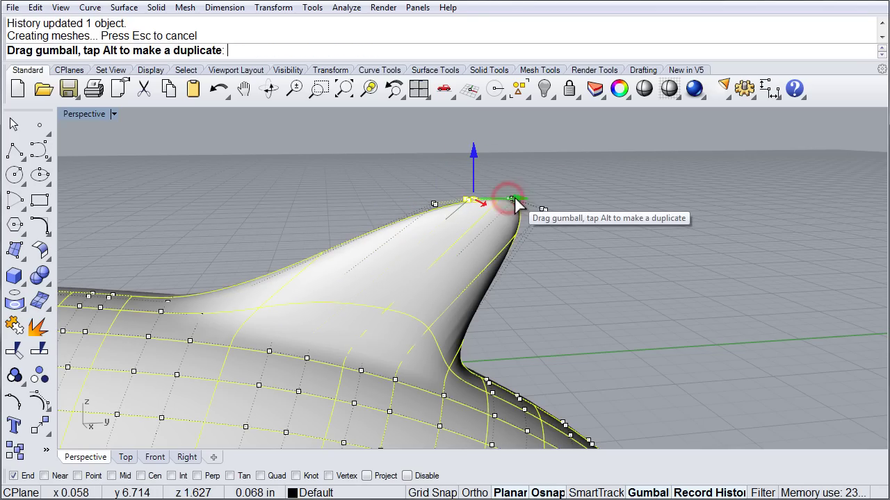
{"action": "left_click", "coordinate": [512, 148]}
{"action": "right_click_drag", "start_coordinate": [518, 279], "coordinate": [525, 243], "text": "shift"}
{"action": "scroll", "coordinate": [409, 234], "scroll_direction": "down", "scroll_amount": 5}
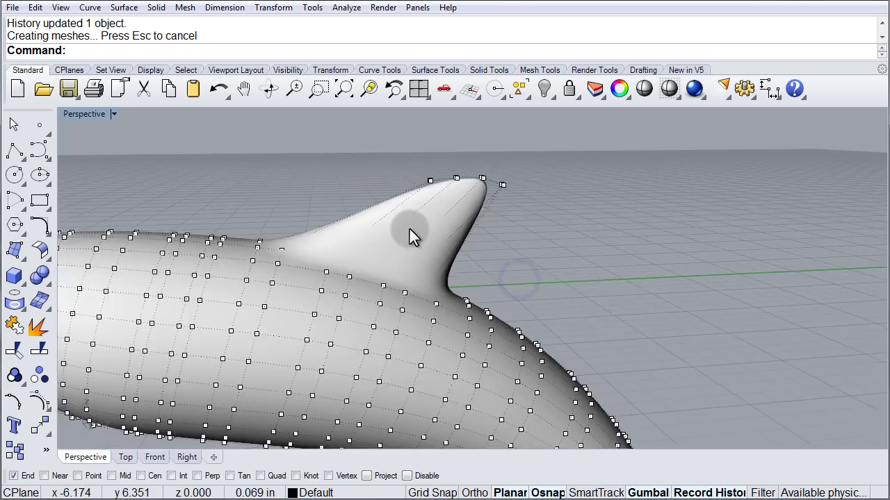
{"action": "right_click_drag", "start_coordinate": [421, 302], "coordinate": [307, 299]}
Select two lower-side control points and pull them outward into a side fin.
{"action": "scroll", "coordinate": [307, 299], "scroll_direction": "up", "scroll_amount": 3}
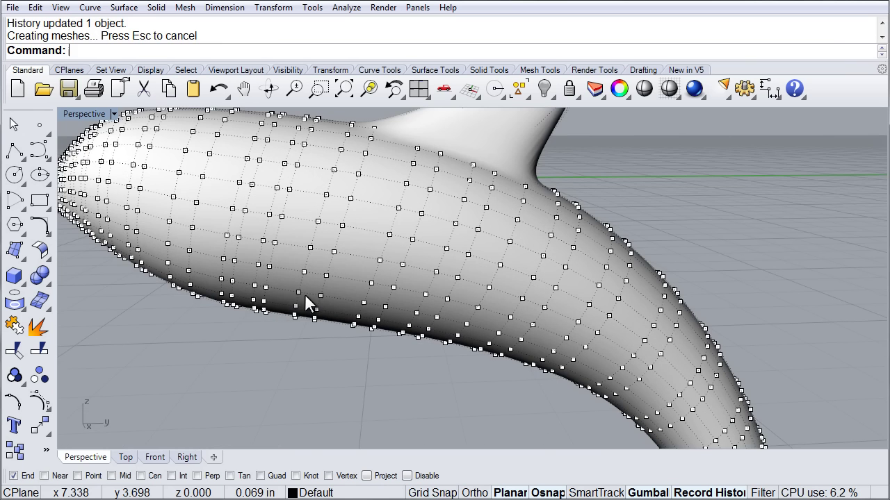
{"action": "left_click", "coordinate": [299, 294]}
{"action": "left_click", "coordinate": [320, 297], "text": "shift"}
{"action": "left_click_drag", "start_coordinate": [323, 299], "coordinate": [384, 310]}
{"action": "scroll", "coordinate": [385, 310], "scroll_direction": "down", "scroll_amount": 3}
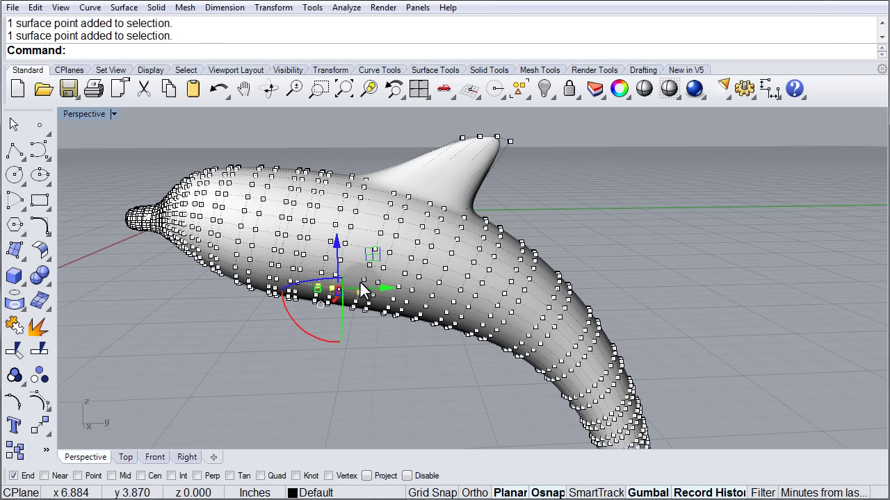
{"action": "right_click_drag", "start_coordinate": [385, 310], "coordinate": [358, 331]}
{"action": "left_click_drag", "start_coordinate": [321, 314], "coordinate": [216, 415]}
Angle both side fins downward and shift them back toward the tail.
{"action": "right_click_drag", "start_coordinate": [455, 343], "coordinate": [691, 287]}
{"action": "left_click_drag", "start_coordinate": [711, 272], "coordinate": [659, 321]}
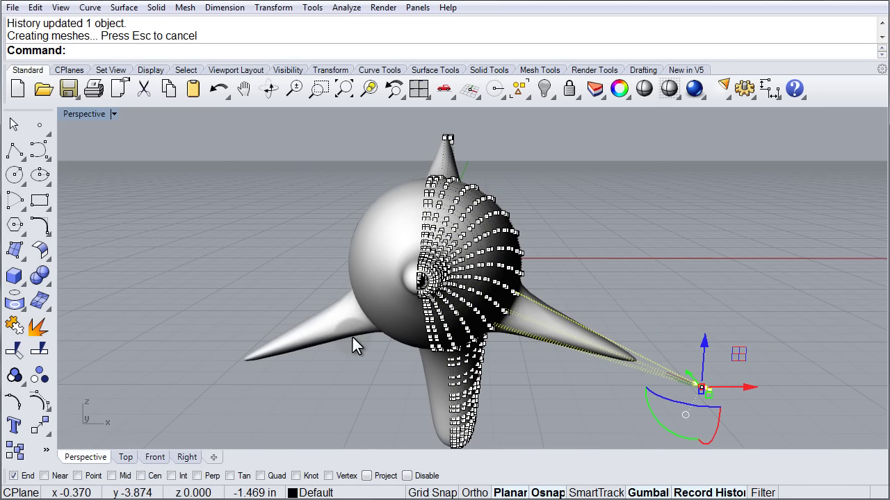
{"action": "right_click_drag", "start_coordinate": [542, 351], "coordinate": [437, 360]}
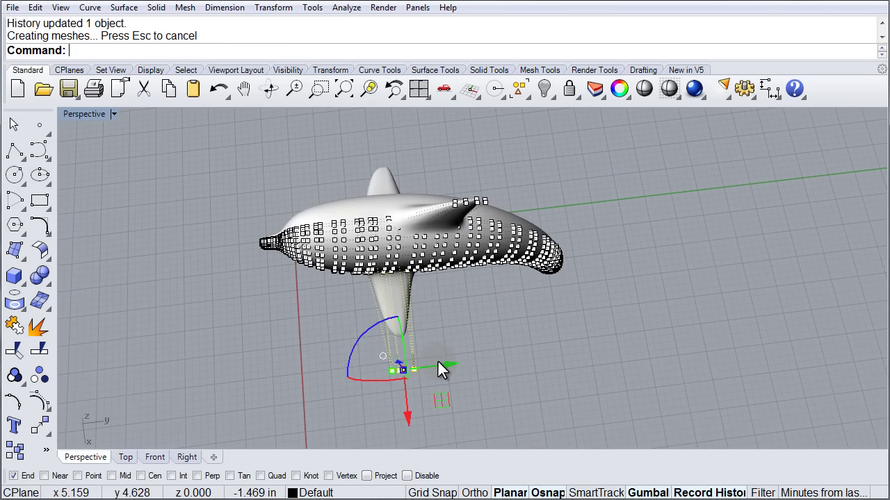
{"action": "left_click_drag", "start_coordinate": [448, 366], "coordinate": [495, 360]}
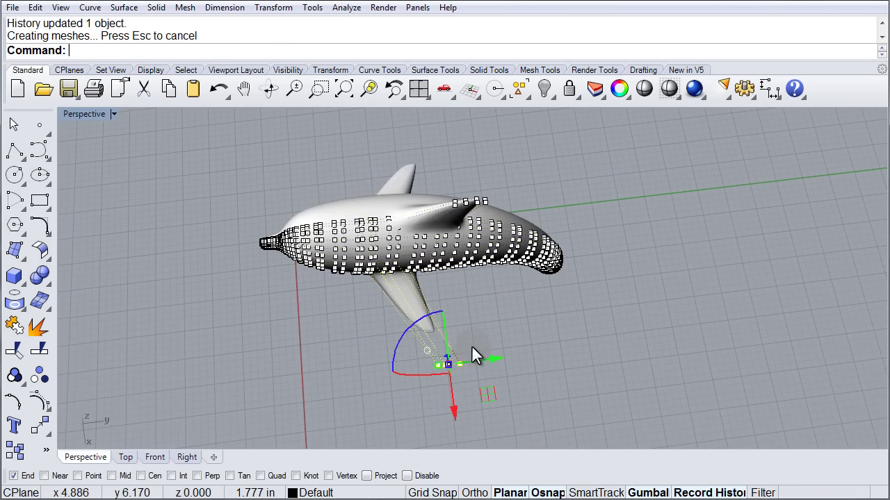
{"action": "right_click_drag", "start_coordinate": [461, 324], "coordinate": [444, 239]}
{"action": "scroll", "coordinate": [441, 238], "scroll_direction": "up", "scroll_amount": 5}
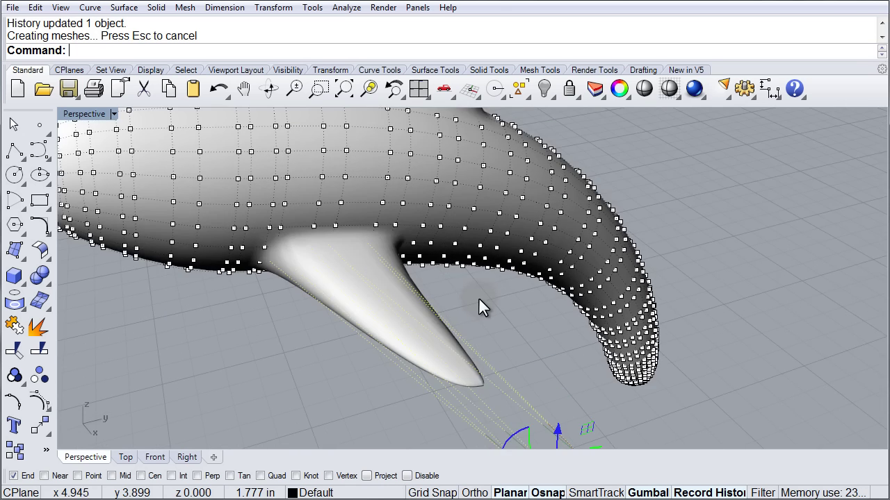
{"action": "scroll", "coordinate": [476, 299], "scroll_direction": "down", "scroll_amount": 5}
{"action": "right_click_drag", "start_coordinate": [477, 299], "coordinate": [554, 369]}
{"action": "scroll", "coordinate": [529, 368], "scroll_direction": "up", "scroll_amount": 5}
{"action": "scroll", "coordinate": [550, 381], "scroll_direction": "up", "scroll_amount": 3}
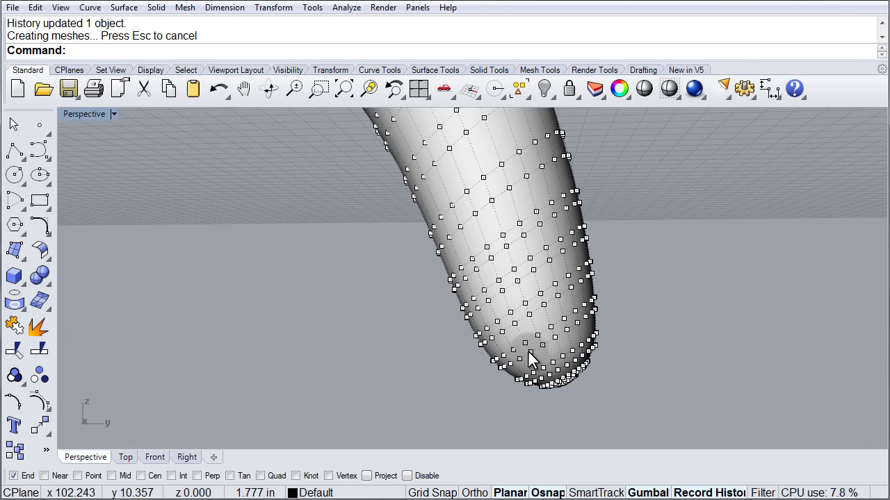
Select the tail-tip control points and pull them outward into a flat fluke.
{"action": "left_click", "coordinate": [514, 325]}
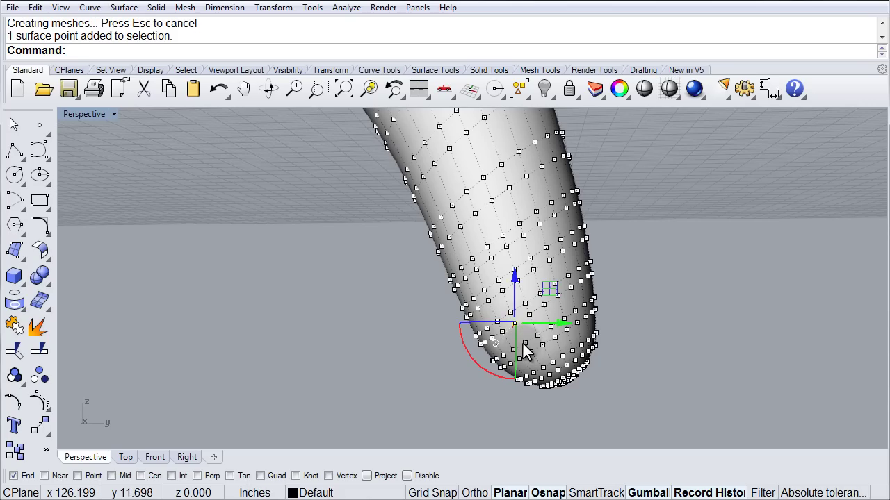
{"action": "left_click", "coordinate": [523, 342]}
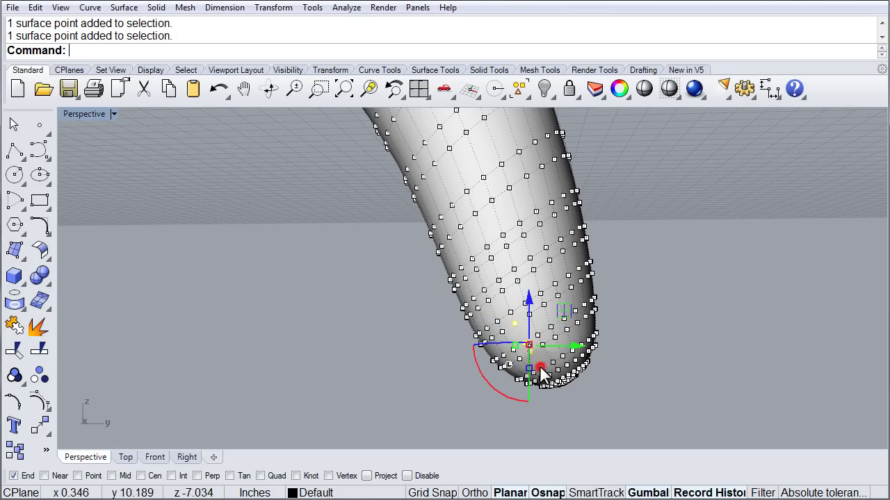
{"action": "scroll", "coordinate": [546, 378], "scroll_direction": "up", "scroll_amount": 3}
{"action": "right_click_drag", "start_coordinate": [579, 392], "coordinate": [515, 374]}
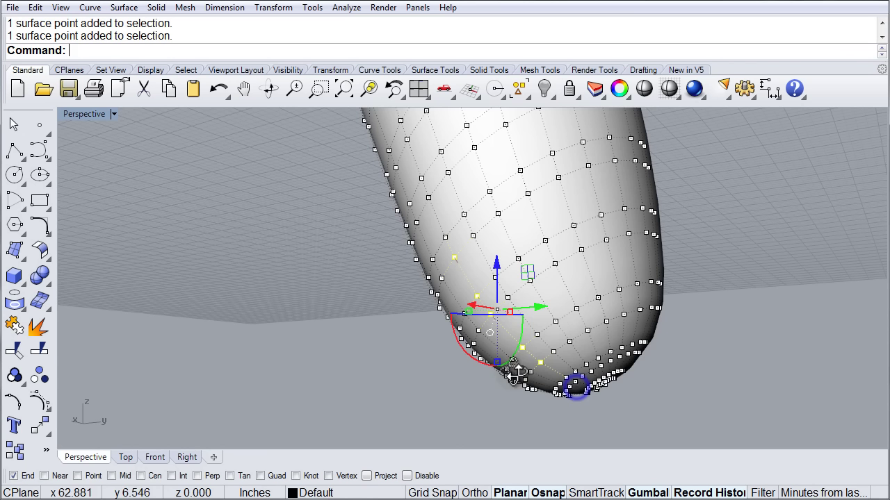
{"action": "left_click", "coordinate": [566, 375]}
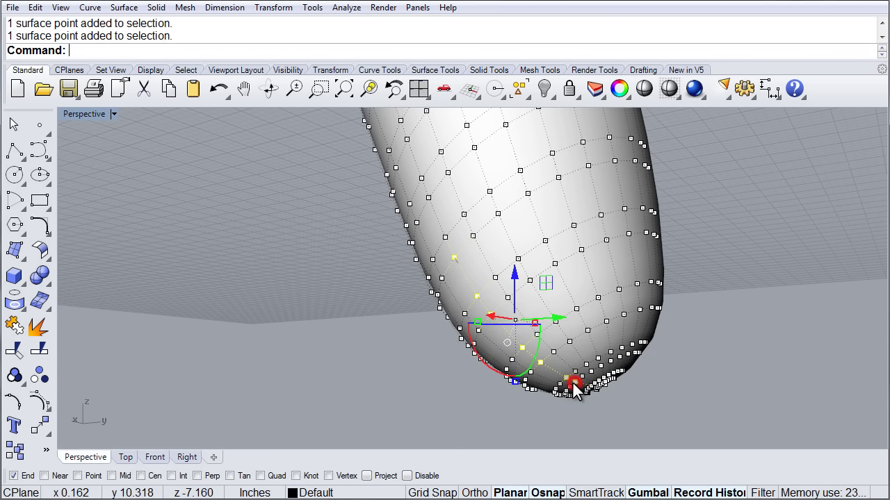
{"action": "right_click_drag", "start_coordinate": [572, 382], "coordinate": [498, 344]}
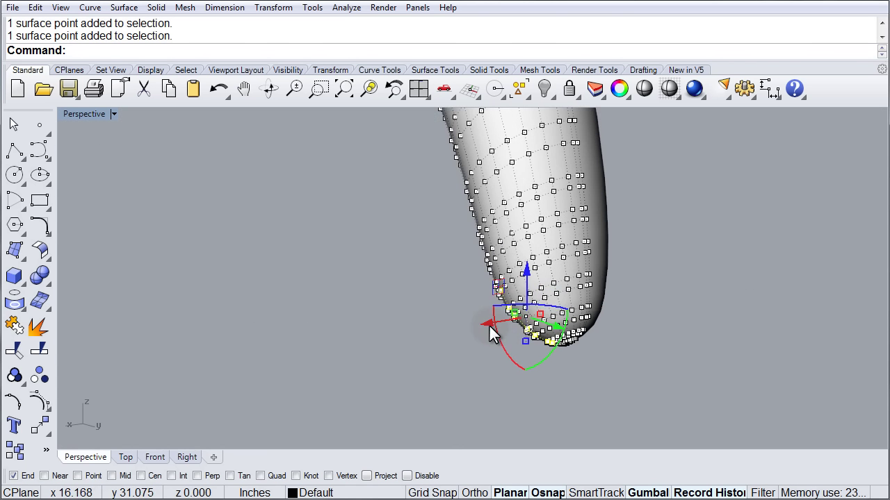
{"action": "left_click_drag", "start_coordinate": [491, 334], "coordinate": [306, 372]}
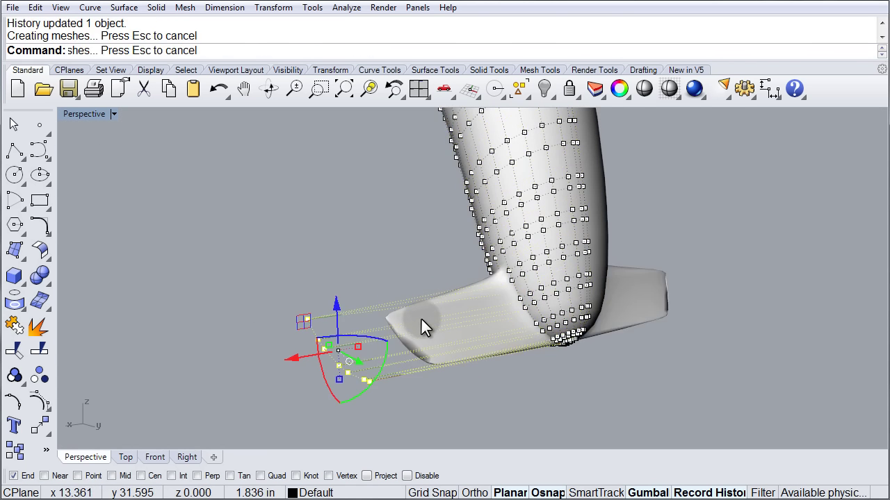
Nudge the fluke points slightly sideways and lower them so the fluke slopes down.
{"action": "scroll", "coordinate": [433, 307], "scroll_direction": "down", "scroll_amount": 4}
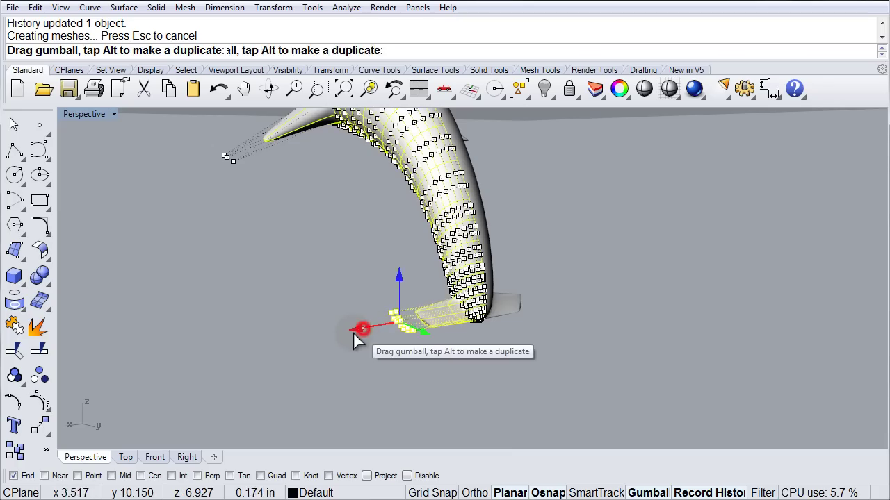
{"action": "left_click_drag", "start_coordinate": [353, 331], "coordinate": [335, 338]}
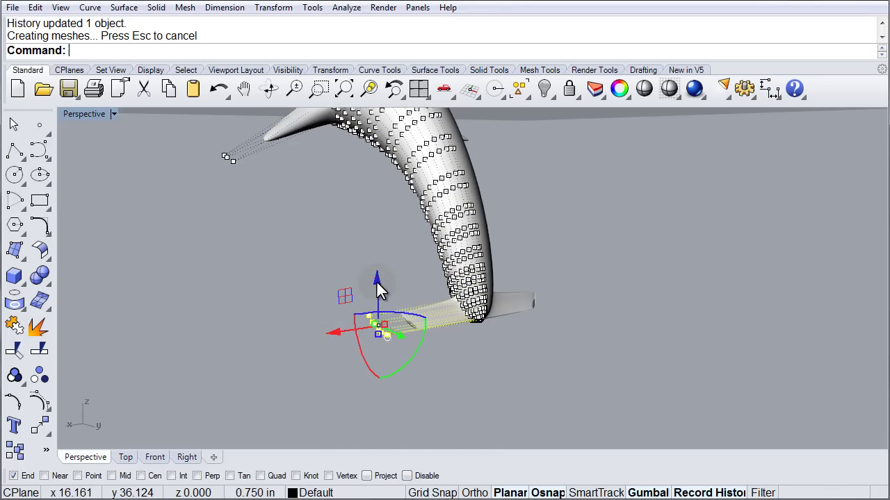
{"action": "left_click_drag", "start_coordinate": [380, 288], "coordinate": [392, 352]}
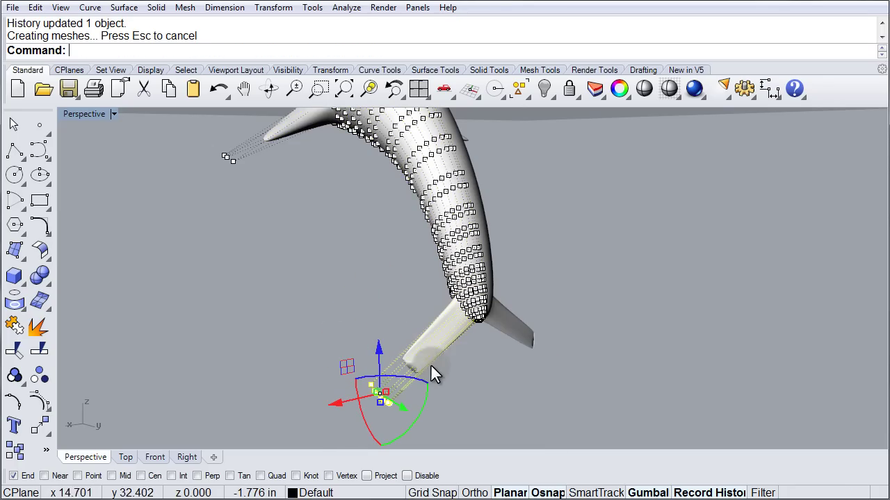
Pull the fluke-tip control point downward and shift a neighbouring fluke point along X.
{"action": "right_click_drag", "start_coordinate": [453, 375], "coordinate": [386, 292]}
{"action": "left_click", "coordinate": [471, 333]}
{"action": "left_click", "coordinate": [369, 291]}
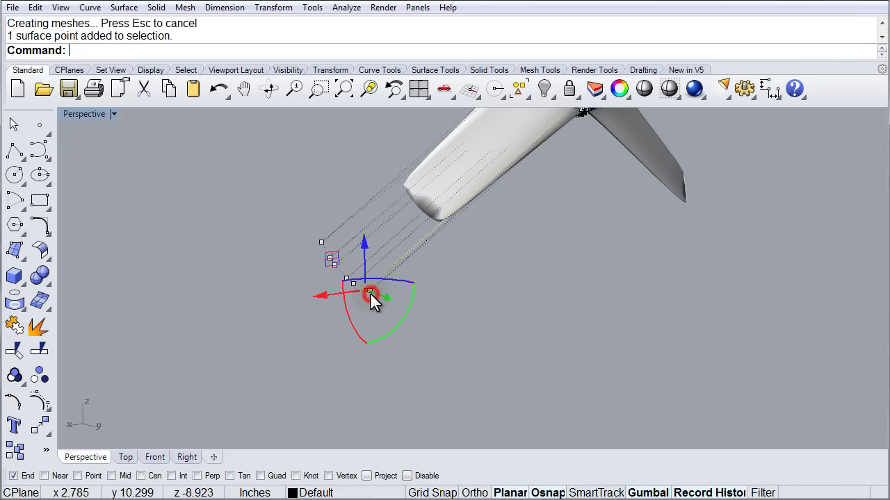
{"action": "left_click_drag", "start_coordinate": [364, 245], "coordinate": [388, 338]}
{"action": "left_click", "coordinate": [371, 292]}
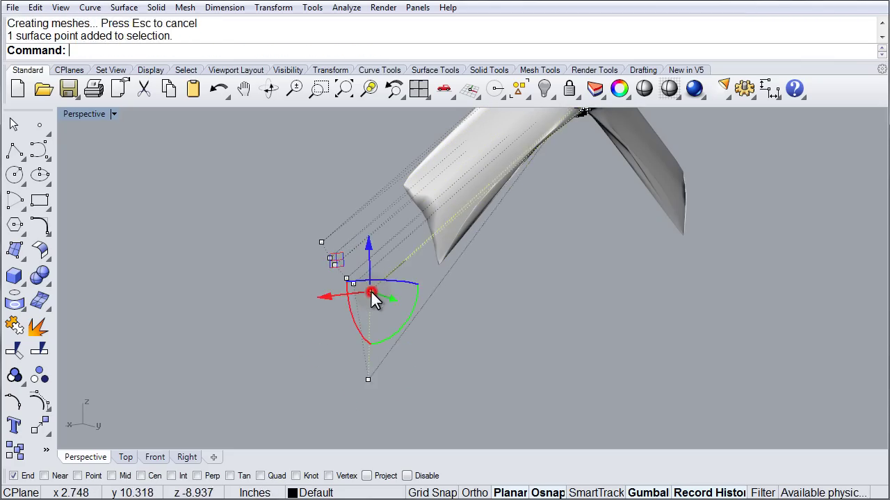
{"action": "left_click_drag", "start_coordinate": [337, 296], "coordinate": [407, 322]}
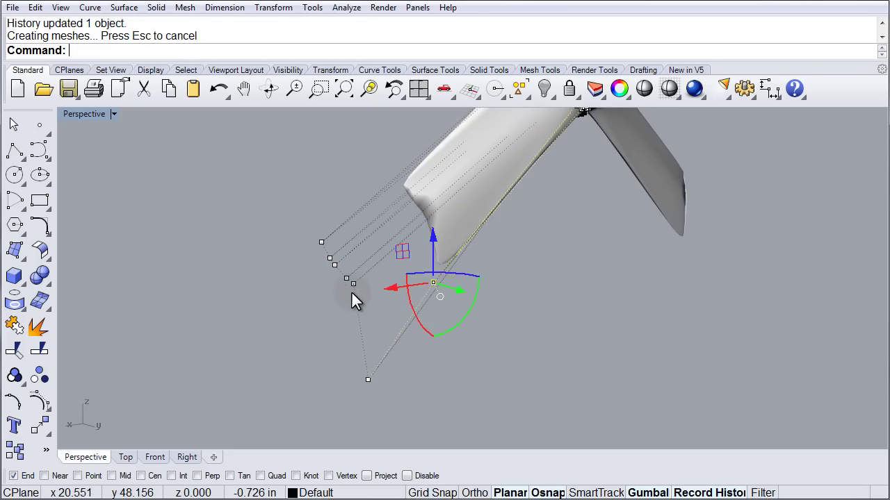
Lower and sideways-shift the next fluke point, then push another outward along X and raise it.
{"action": "left_click", "coordinate": [353, 284]}
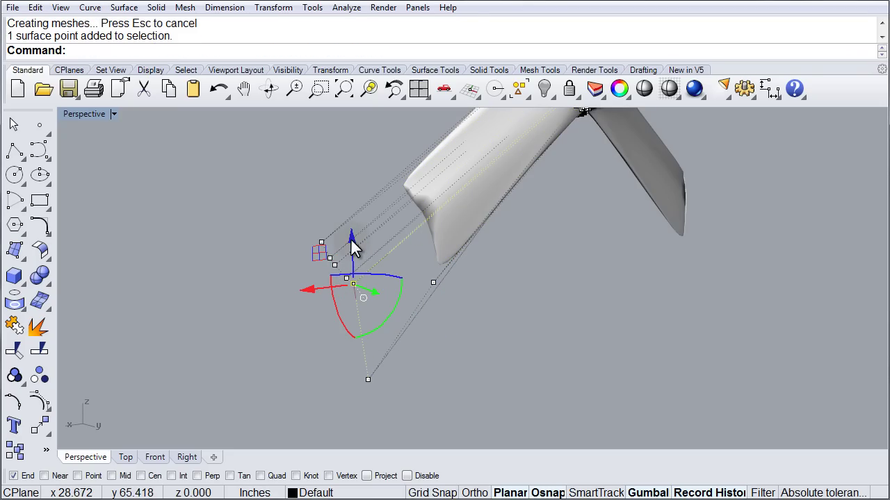
{"action": "left_click_drag", "start_coordinate": [351, 242], "coordinate": [351, 282]}
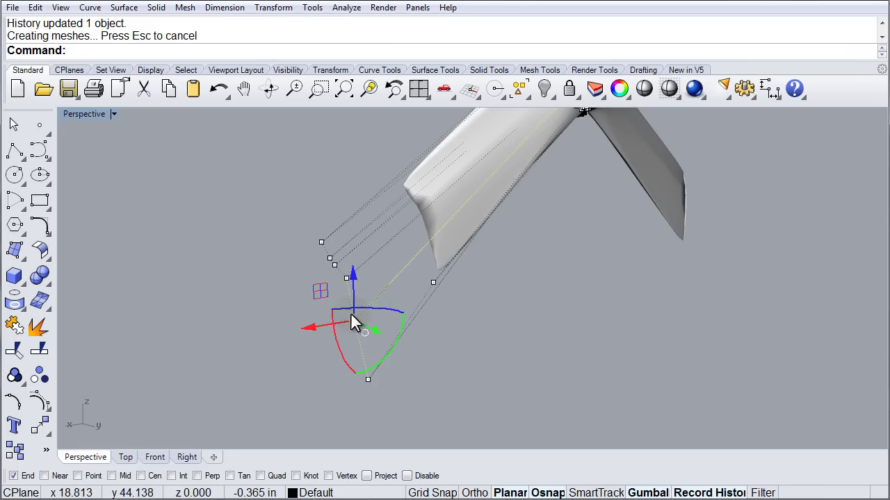
{"action": "left_click_drag", "start_coordinate": [311, 334], "coordinate": [282, 340]}
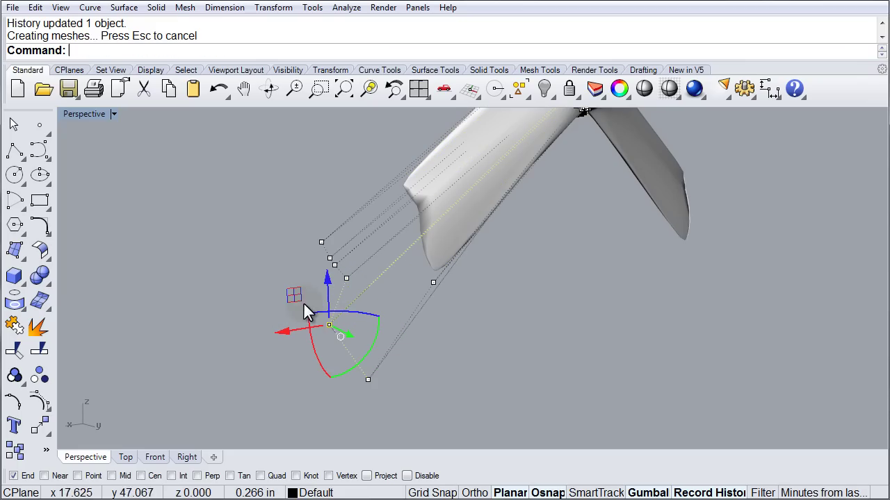
{"action": "left_click", "coordinate": [320, 241]}
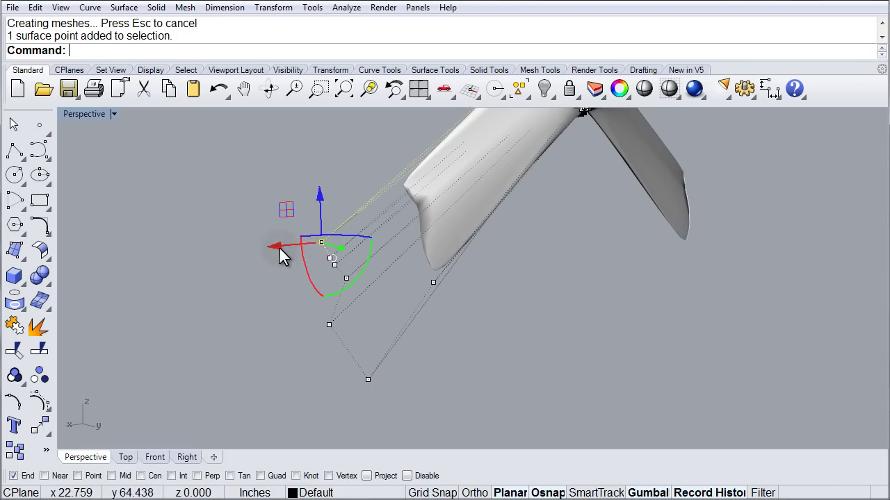
{"action": "left_click_drag", "start_coordinate": [276, 246], "coordinate": [314, 234]}
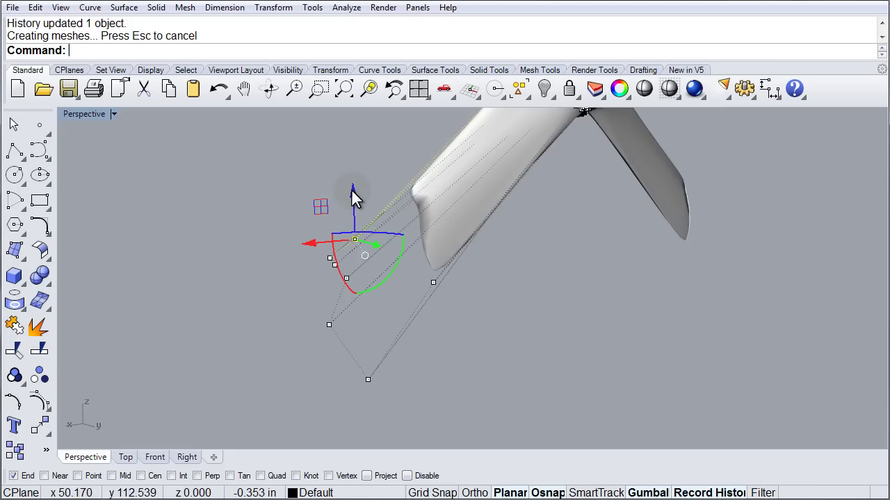
{"action": "left_click_drag", "start_coordinate": [353, 190], "coordinate": [364, 164]}
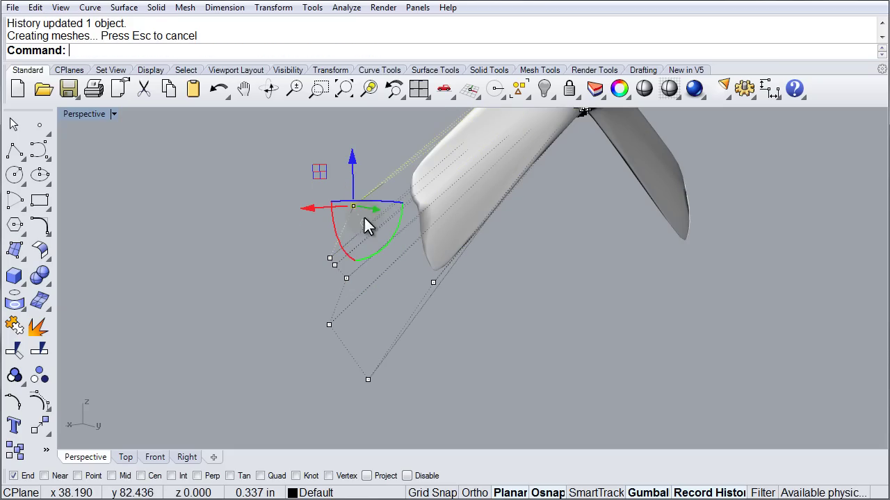
Taper the fluke by moving edge points along X and drawing two edge points up and back.
{"action": "left_click", "coordinate": [327, 259]}
{"action": "left_click_drag", "start_coordinate": [292, 264], "coordinate": [309, 256]}
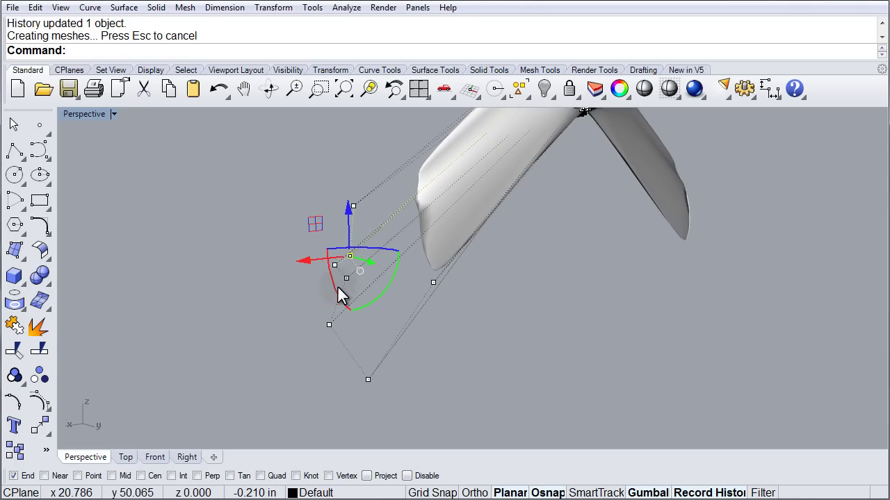
{"action": "left_click", "coordinate": [335, 267]}
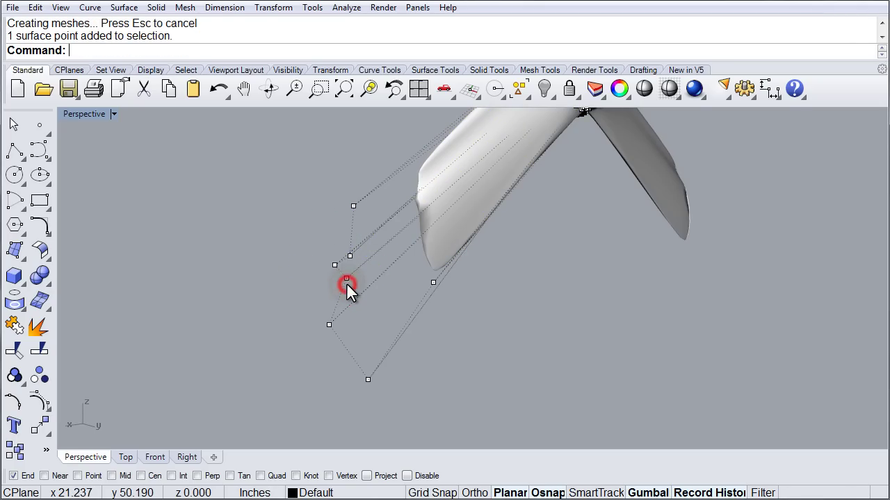
{"action": "left_click", "coordinate": [346, 280]}
{"action": "left_click_drag", "start_coordinate": [337, 273], "coordinate": [342, 253]}
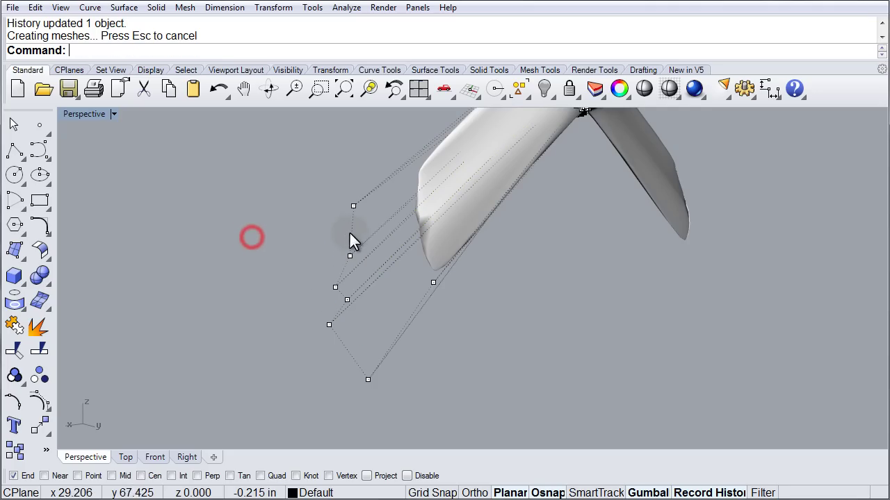
{"action": "left_click", "coordinate": [353, 206]}
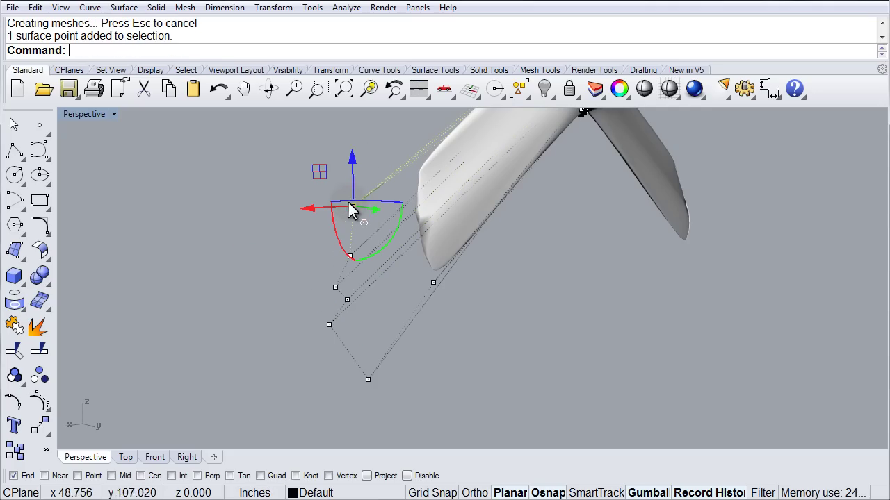
{"action": "left_click_drag", "start_coordinate": [310, 215], "coordinate": [342, 204]}
Move the lower fluke control point along X to finish the swept blade shape.
{"action": "right_click_drag", "start_coordinate": [490, 254], "coordinate": [469, 274], "text": "shift"}
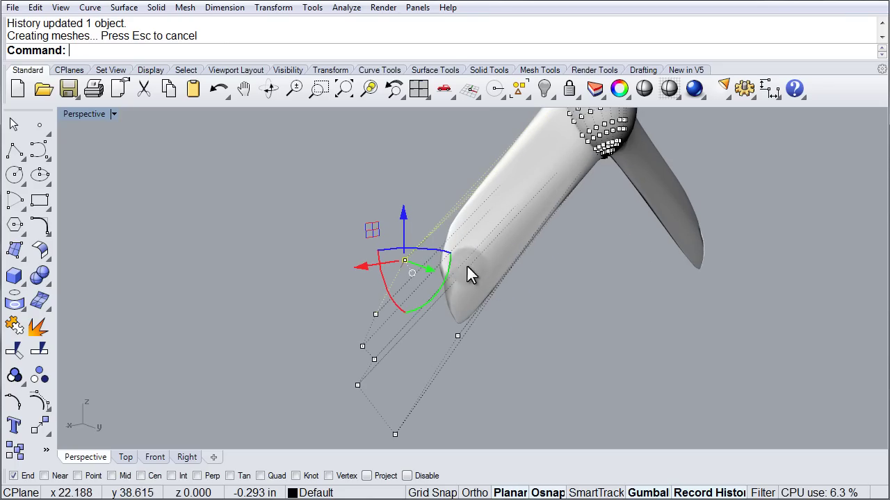
{"action": "left_click", "coordinate": [374, 360]}
{"action": "left_click", "coordinate": [363, 346]}
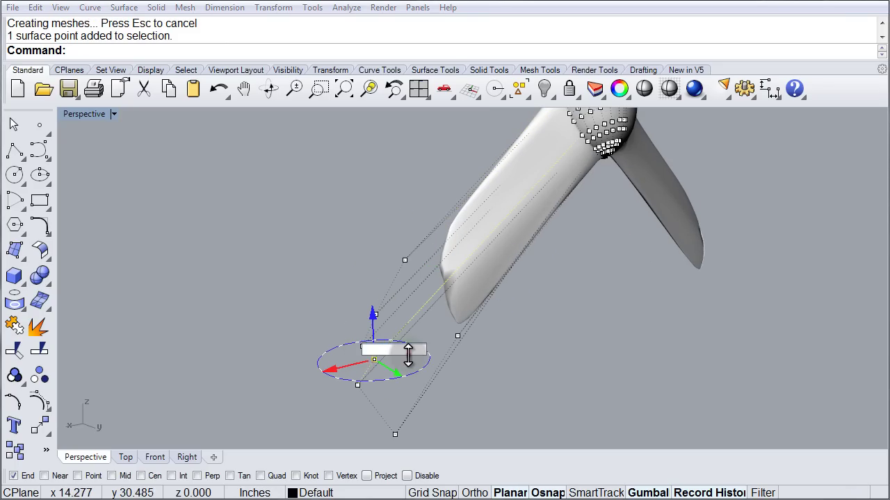
{"action": "left_click", "coordinate": [408, 355]}
{"action": "left_click", "coordinate": [375, 360]}
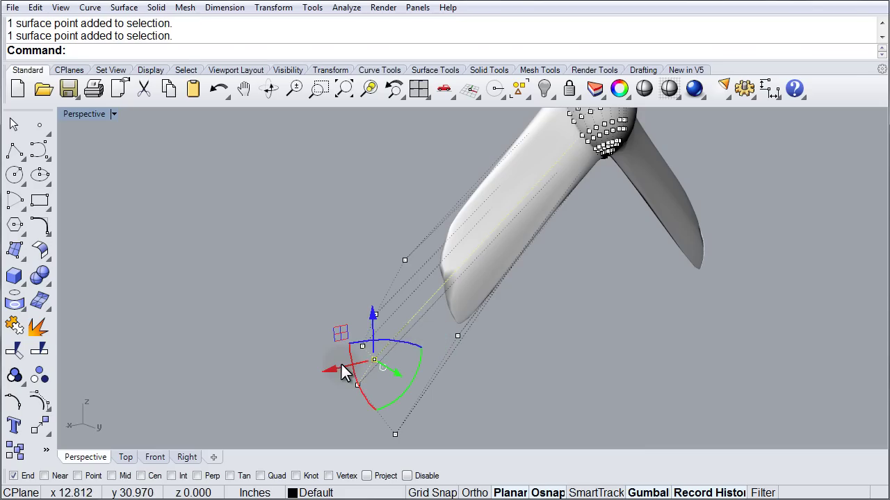
{"action": "mouse_move", "coordinate": [341, 368]}
{"action": "left_mouse_down"}
{"action": "mouse_move", "coordinate": [322, 373]}
{"action": "mouse_move", "coordinate": [331, 372]}
{"action": "left_mouse_up"}
{"action": "right_click_drag", "start_coordinate": [331, 371], "coordinate": [610, 302]}
Return to the full view of the dolphin and turn off its control points.
{"action": "key", "text": "Home"}
{"action": "right_click_drag", "start_coordinate": [486, 245], "coordinate": [166, 332]}
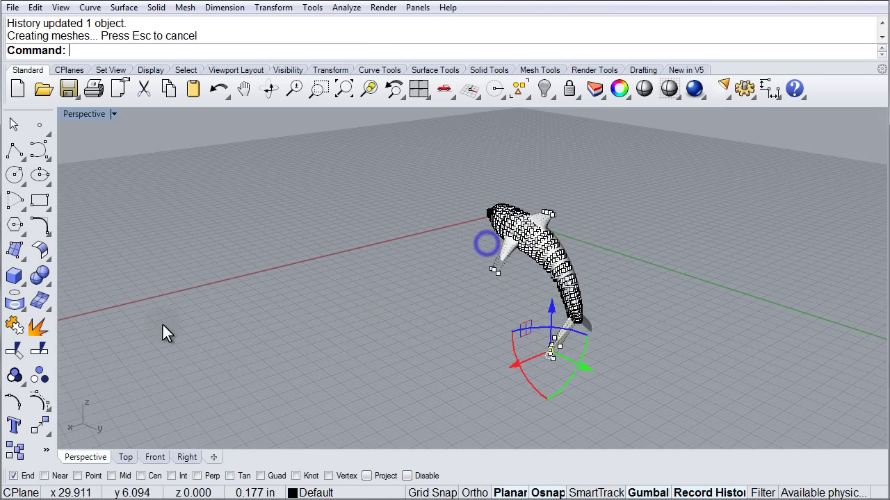
{"action": "left_click", "coordinate": [41, 401]}
Orbit and zoom around the smooth dolphin, ending on a three-quarter view from above.
{"action": "right_click_drag", "start_coordinate": [510, 294], "coordinate": [552, 264]}
{"action": "scroll", "coordinate": [478, 304], "scroll_direction": "up", "scroll_amount": 5}
{"action": "right_click_drag", "start_coordinate": [490, 309], "coordinate": [574, 295]}
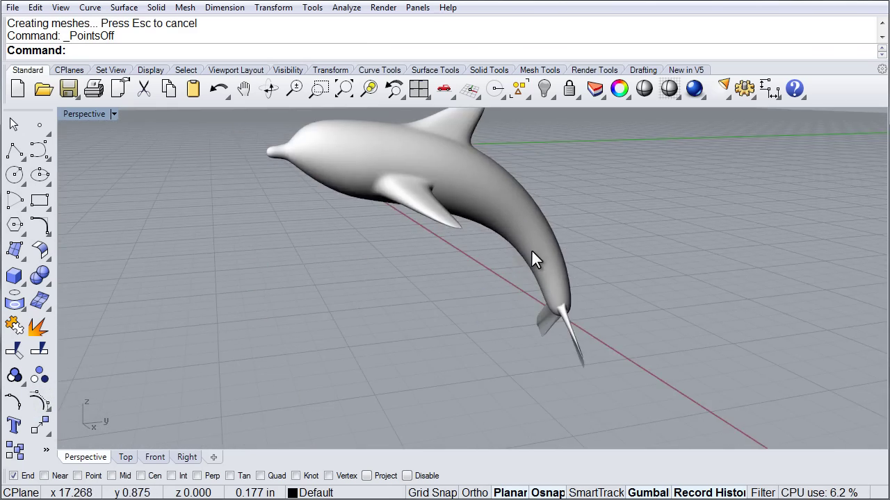
{"action": "right_click_drag", "start_coordinate": [531, 254], "coordinate": [589, 262]}
{"action": "right_click_drag", "start_coordinate": [457, 201], "coordinate": [544, 278]}
{"action": "scroll", "coordinate": [487, 236], "scroll_direction": "up", "scroll_amount": 3}
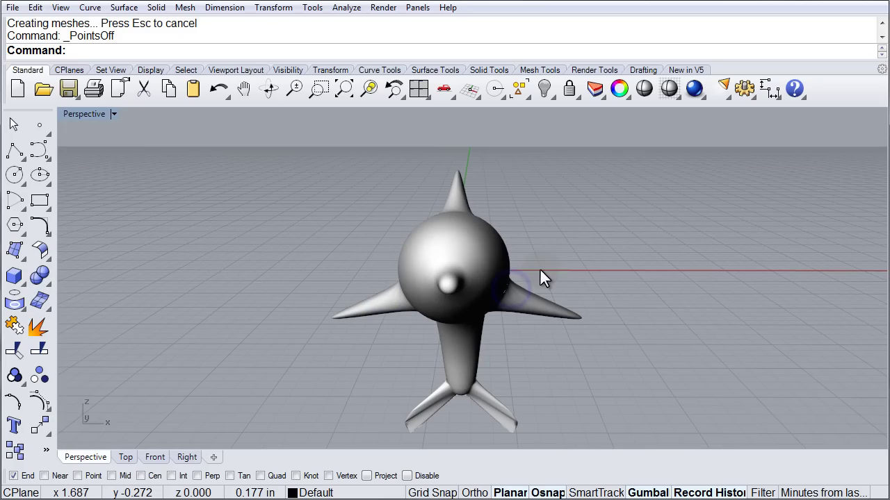
{"action": "left_click", "coordinate": [491, 283]}
{"action": "right_click_drag", "start_coordinate": [415, 279], "coordinate": [488, 318]}
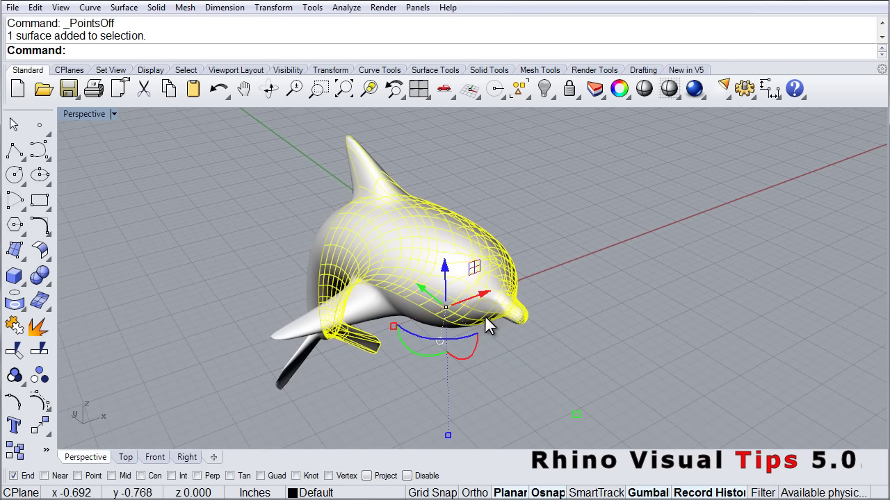